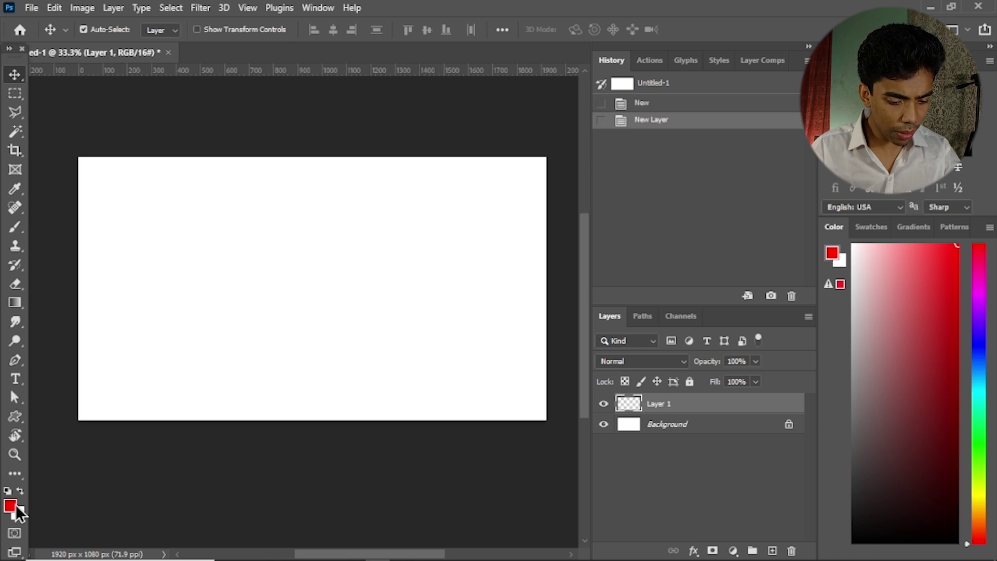
Set the foreground colour to dark red 3c0000 and fill Layer 1 with it.
{"action": "left_click", "coordinate": [10, 504]}
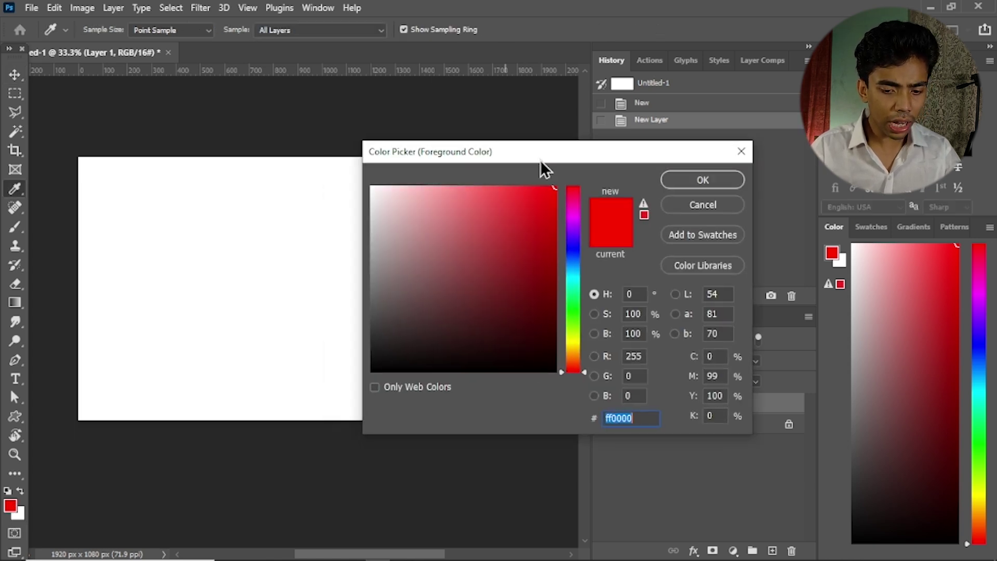
{"action": "left_click_drag", "start_coordinate": [540, 166], "coordinate": [439, 174]}
{"action": "mouse_move", "coordinate": [453, 267]}
{"action": "left_mouse_down"}
{"action": "mouse_move", "coordinate": [461, 268]}
{"action": "mouse_move", "coordinate": [455, 337]}
{"action": "left_mouse_up"}
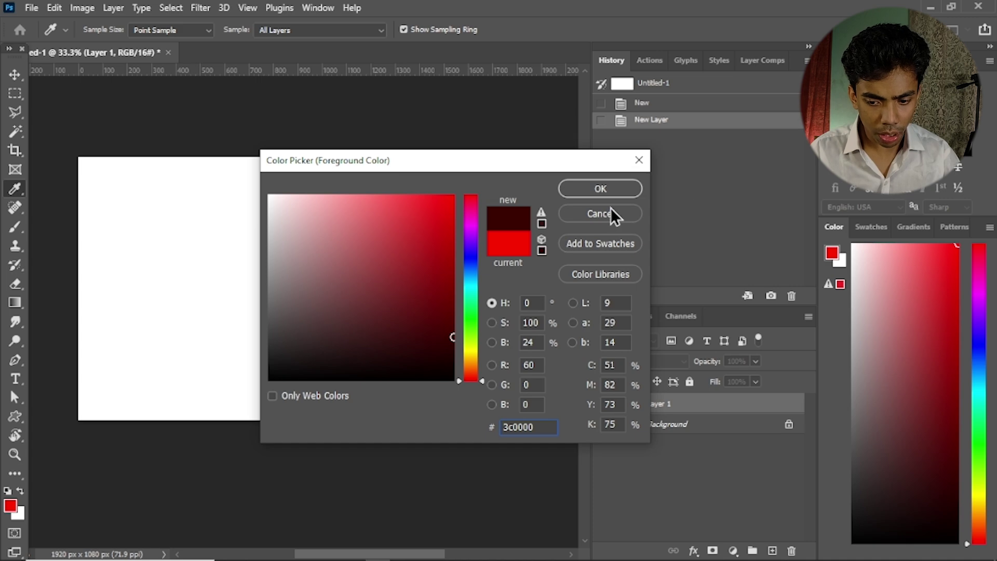
{"action": "left_click", "coordinate": [597, 190]}
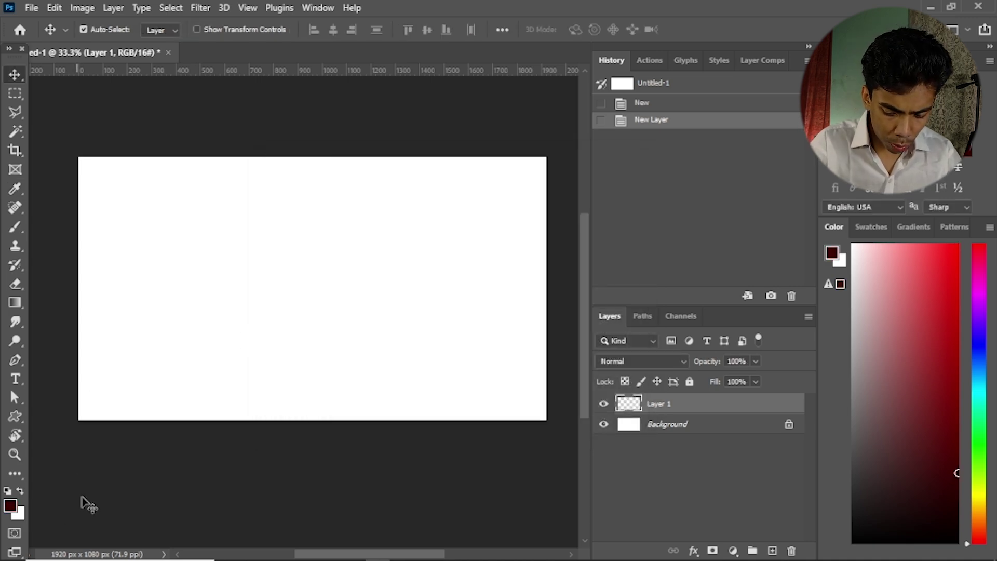
{"action": "key", "text": "alt+BackSpace"}
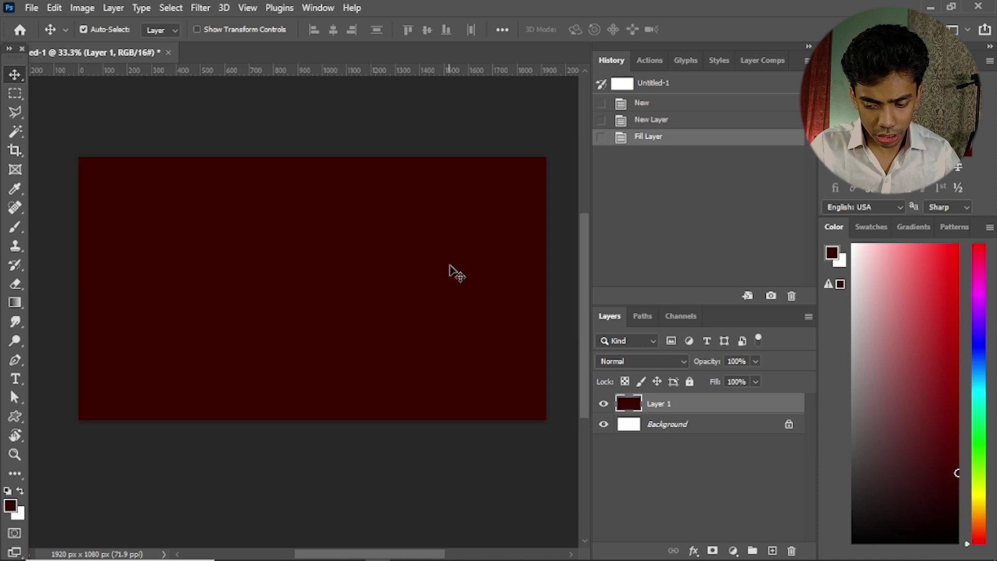
Add a layer mask to Layer 1 and set the Brush tool's size to 200.
{"action": "left_click", "coordinate": [712, 550]}
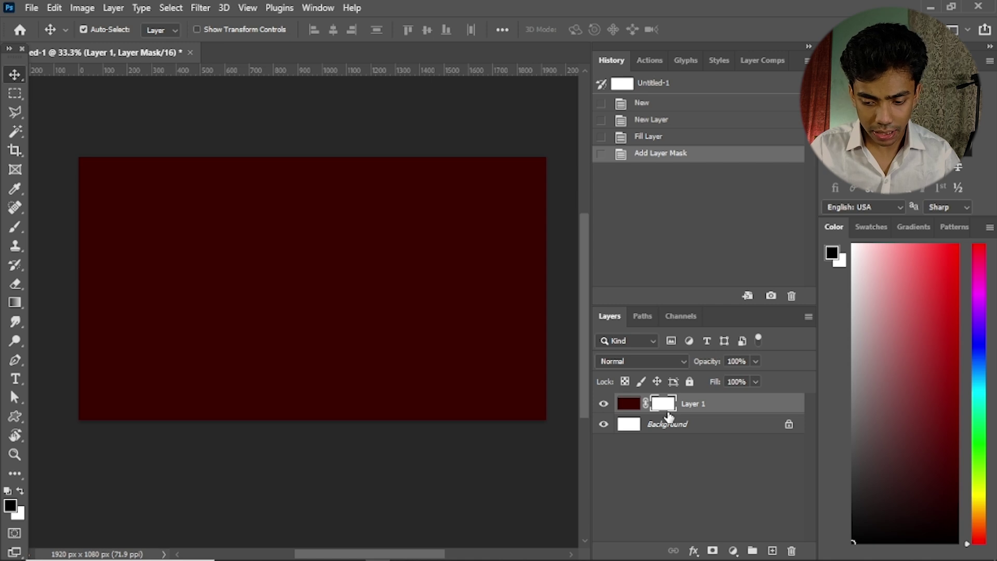
{"action": "left_click", "coordinate": [14, 229]}
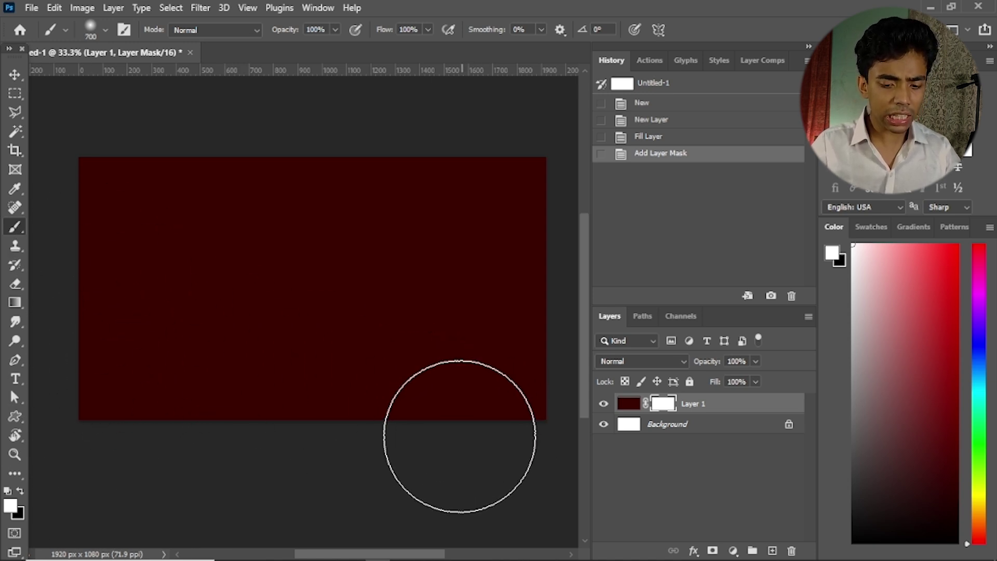
{"action": "key", "text": "bracketleft"}
{"action": "key", "text": "bracketleft"}
{"action": "key", "text": "bracketleft"}
{"action": "key", "text": "bracketleft"}
{"action": "key", "text": "bracketleft"}
{"action": "key", "text": "bracketleft"}
{"action": "key", "text": "bracketleft"}
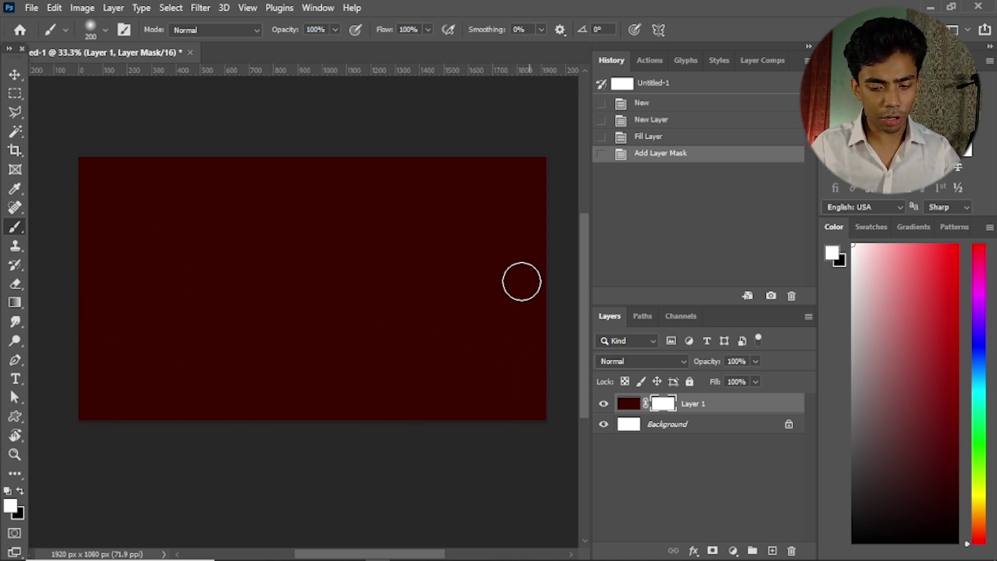
Brush the mask in white near the canvas's upper edge, and in black diagonally from the upper middle to the right edge.
{"action": "left_click_drag", "start_coordinate": [339, 197], "coordinate": [270, 180]}
{"action": "left_click", "coordinate": [19, 490]}
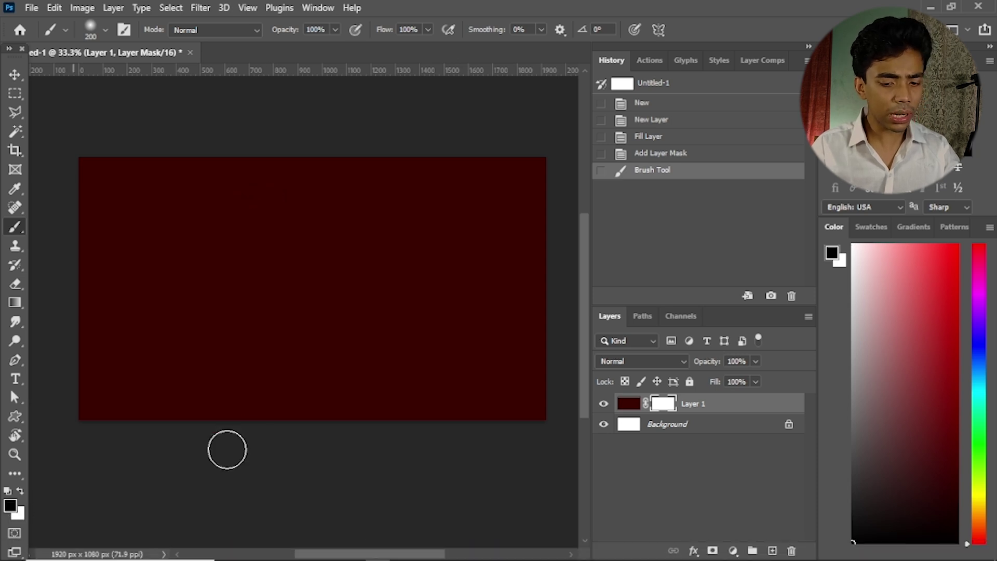
{"action": "left_click_drag", "start_coordinate": [327, 183], "coordinate": [546, 288]}
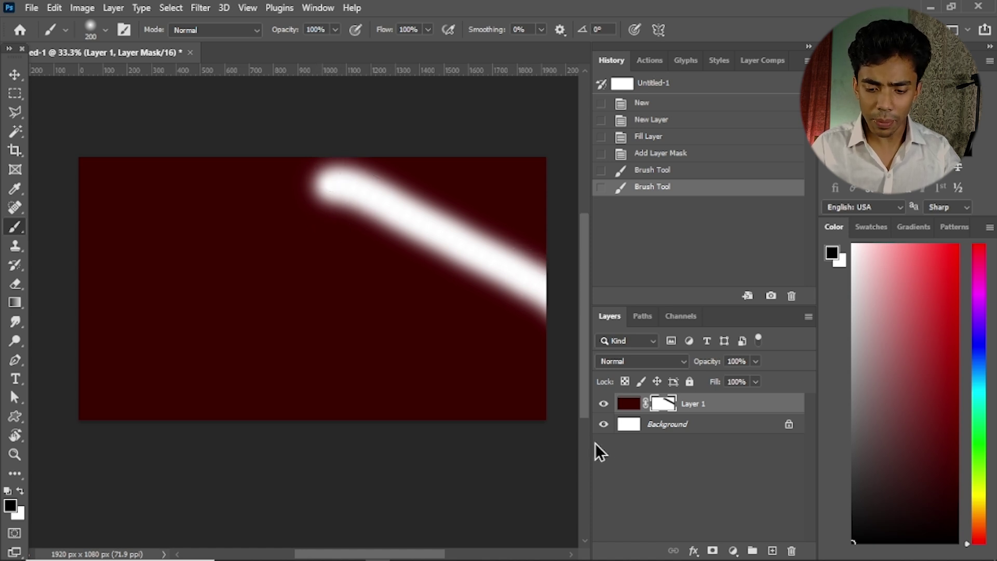
With the Background layer temporarily hidden, paint a black stroke on Layer 1's mask down the canvas's left side.
{"action": "left_click", "coordinate": [603, 424]}
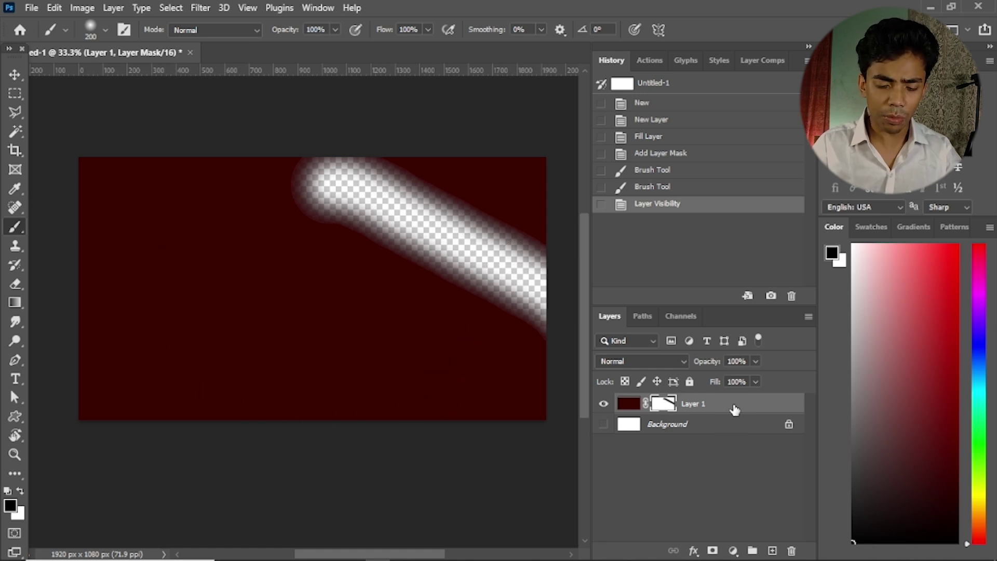
{"action": "left_click", "coordinate": [141, 231]}
{"action": "left_click_drag", "start_coordinate": [133, 275], "coordinate": [104, 404]}
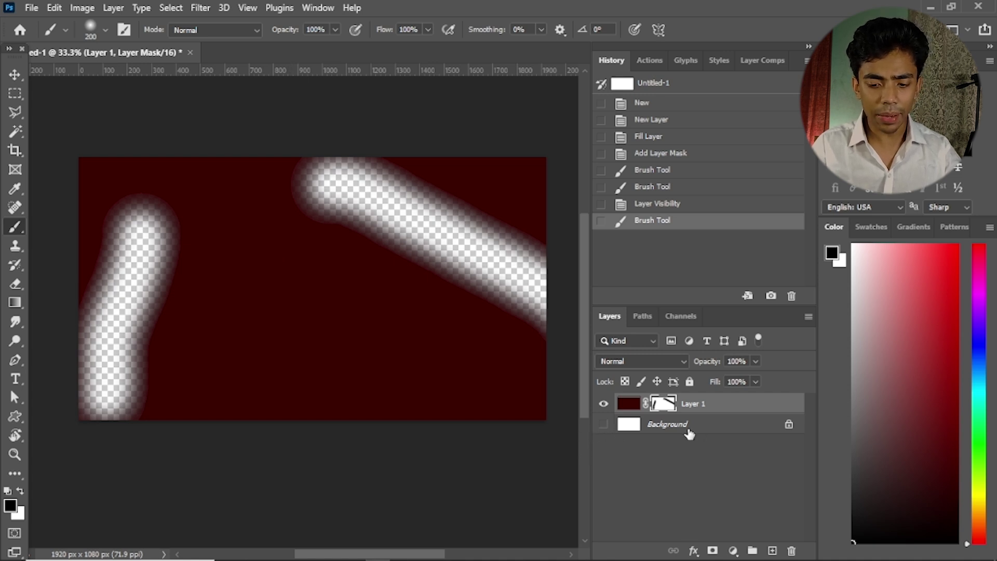
{"action": "left_click", "coordinate": [604, 424]}
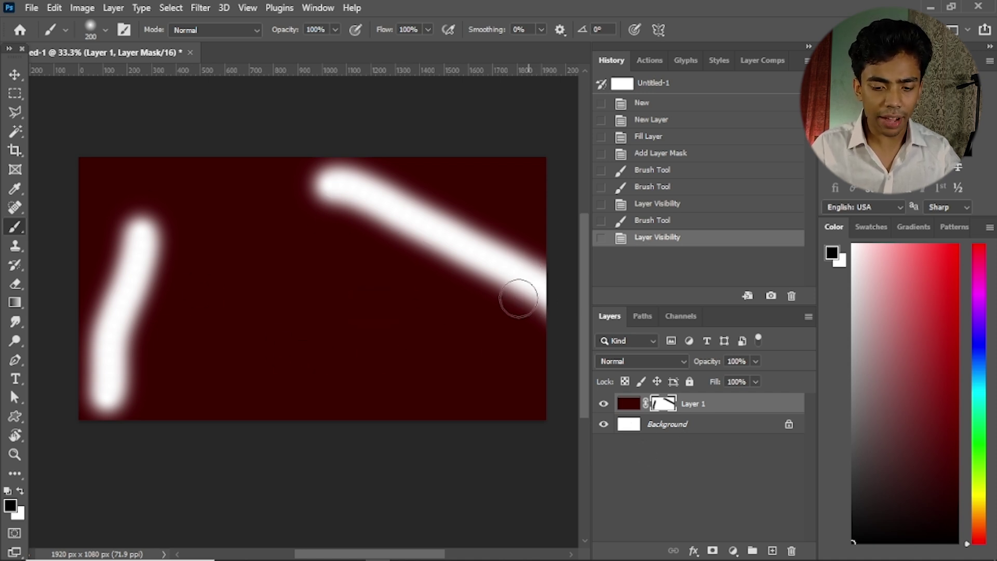
Create a new layer, fill it with bright blue, and move it beneath Layer 1.
{"action": "left_click", "coordinate": [771, 550]}
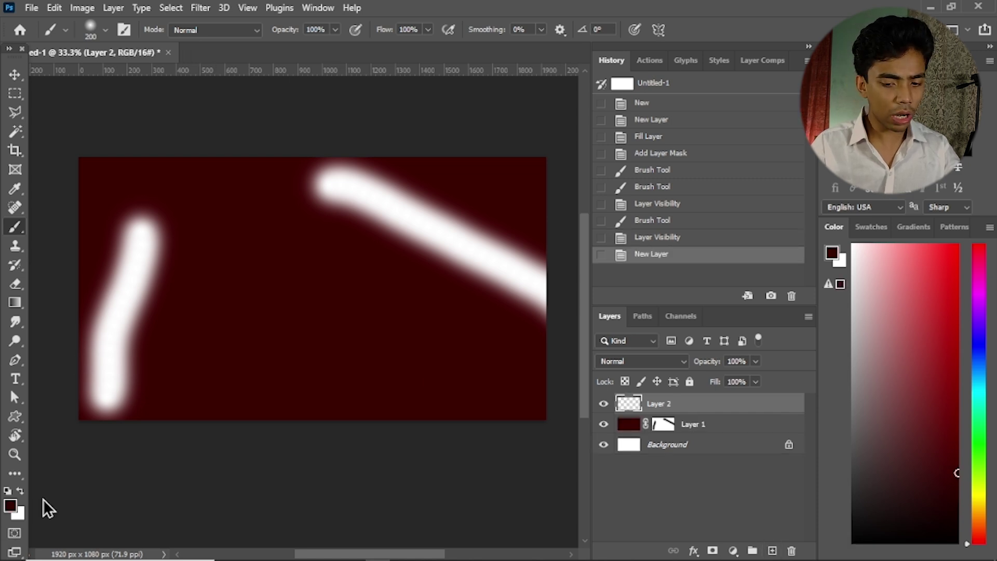
{"action": "left_click", "coordinate": [978, 345]}
{"action": "left_click", "coordinate": [951, 333]}
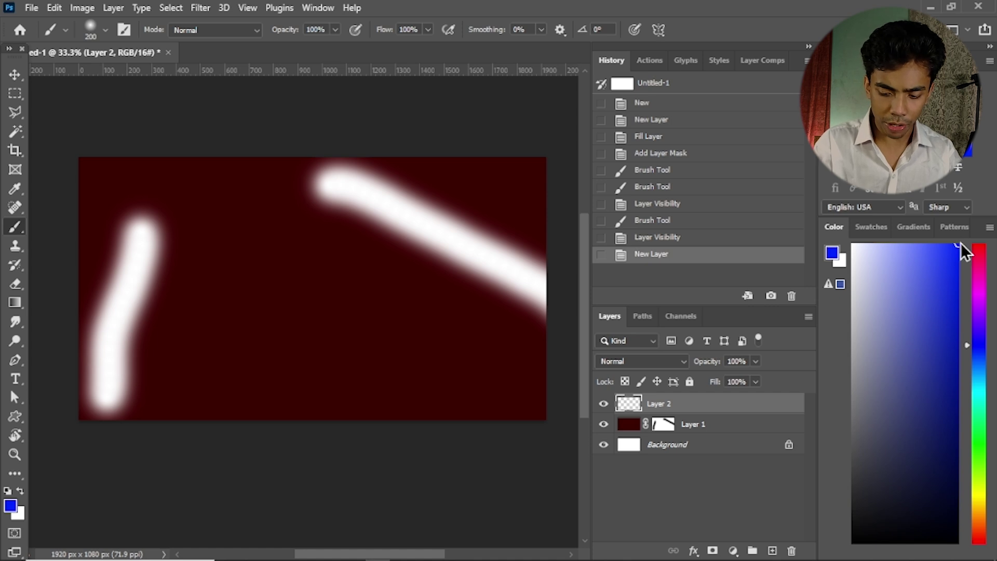
{"action": "key", "text": "alt+BackSpace"}
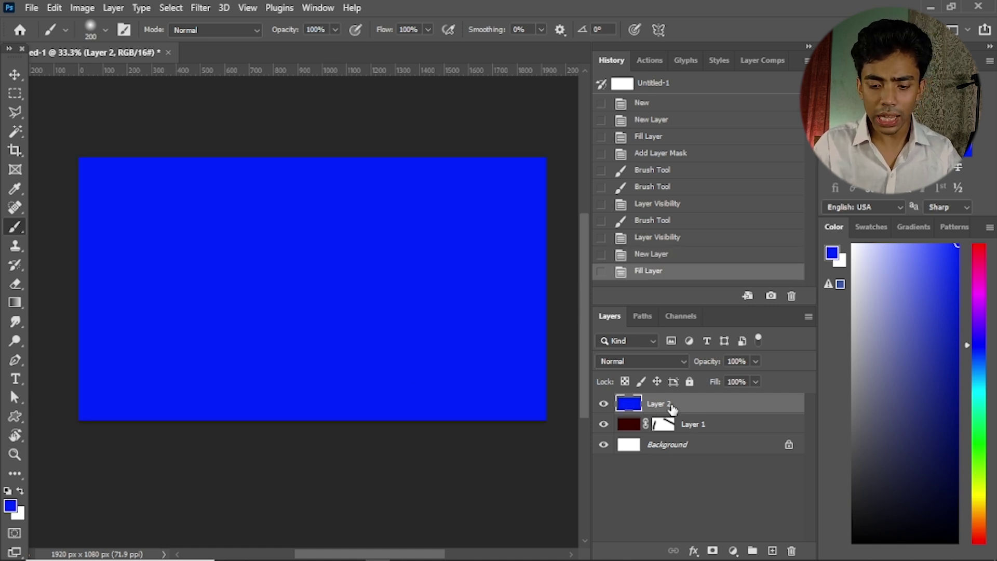
{"action": "left_click_drag", "start_coordinate": [696, 409], "coordinate": [702, 431]}
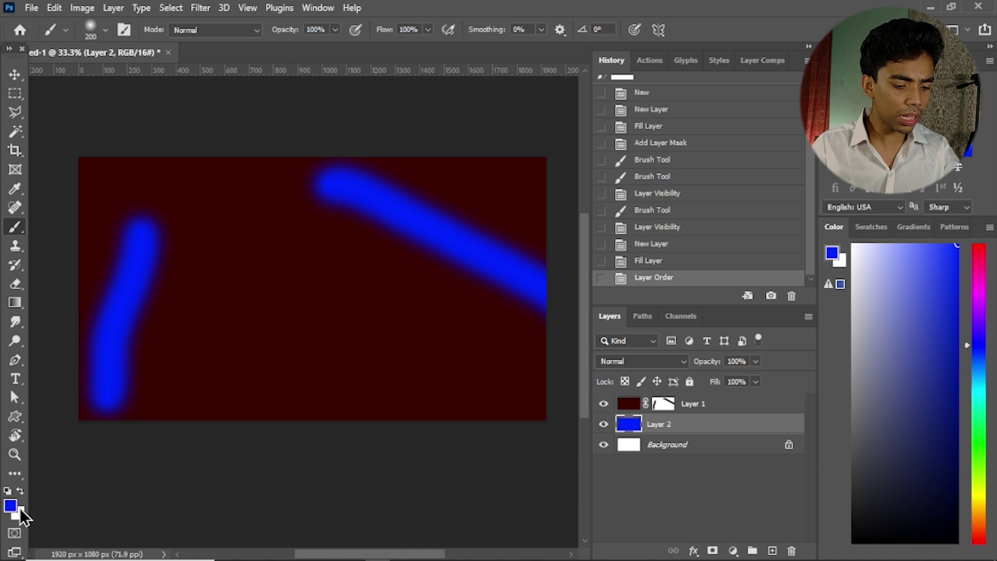
Reset the colours to black and white and paint five more black strokes on Layer 1's mask to reveal the blue layer.
{"action": "left_click", "coordinate": [8, 491]}
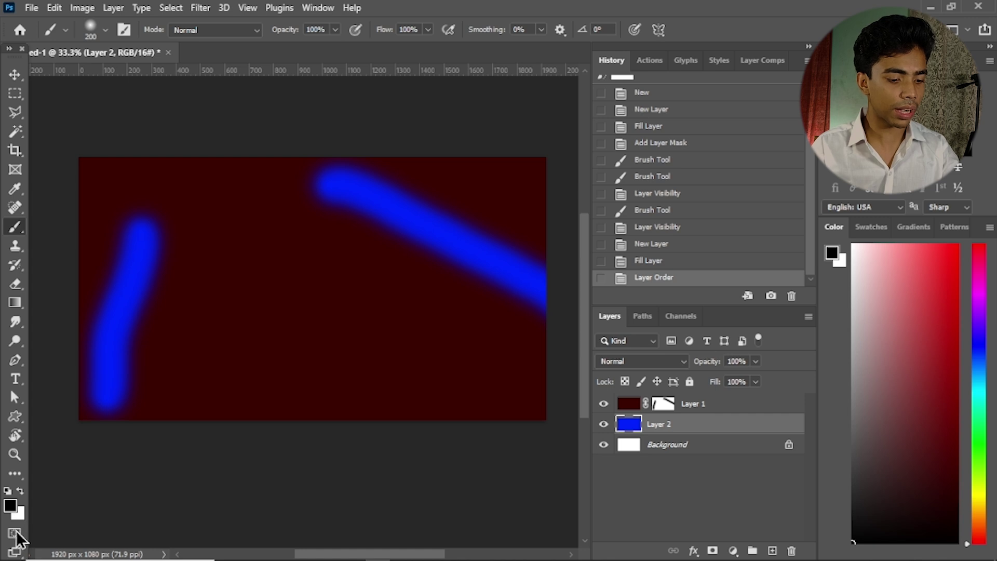
{"action": "left_click", "coordinate": [663, 403]}
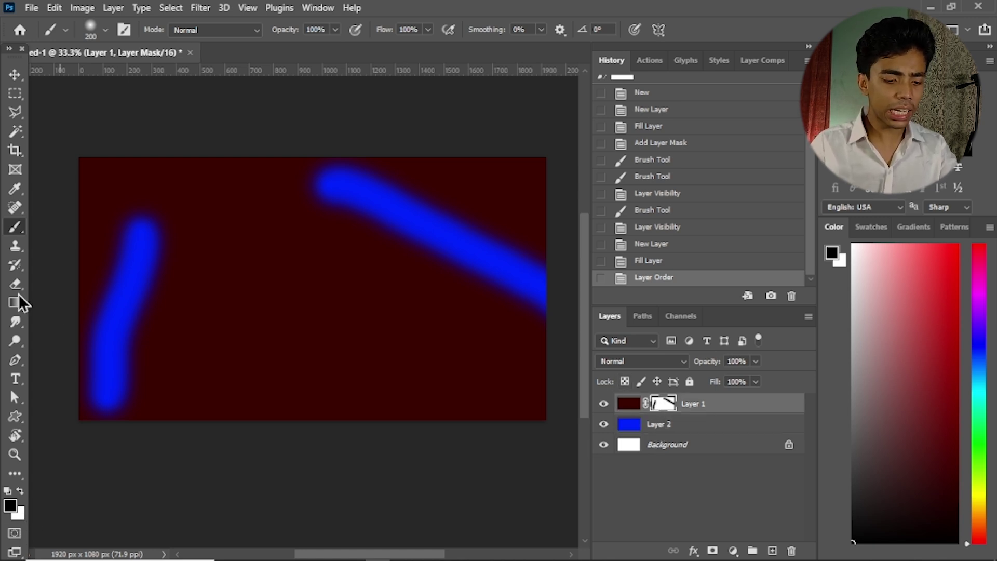
{"action": "left_click_drag", "start_coordinate": [322, 303], "coordinate": [443, 362]}
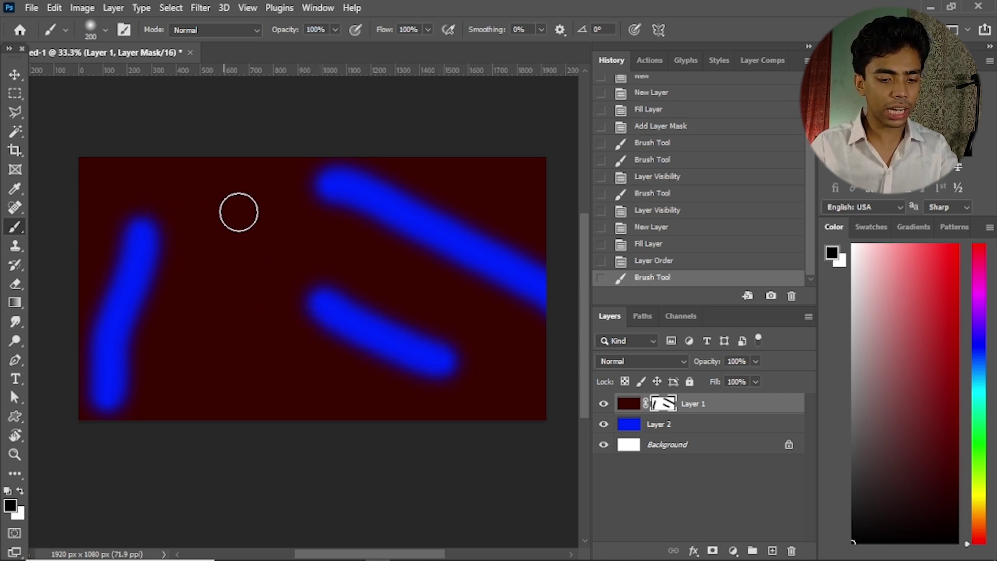
{"action": "left_click_drag", "start_coordinate": [242, 203], "coordinate": [209, 379]}
{"action": "left_click_drag", "start_coordinate": [412, 265], "coordinate": [535, 371]}
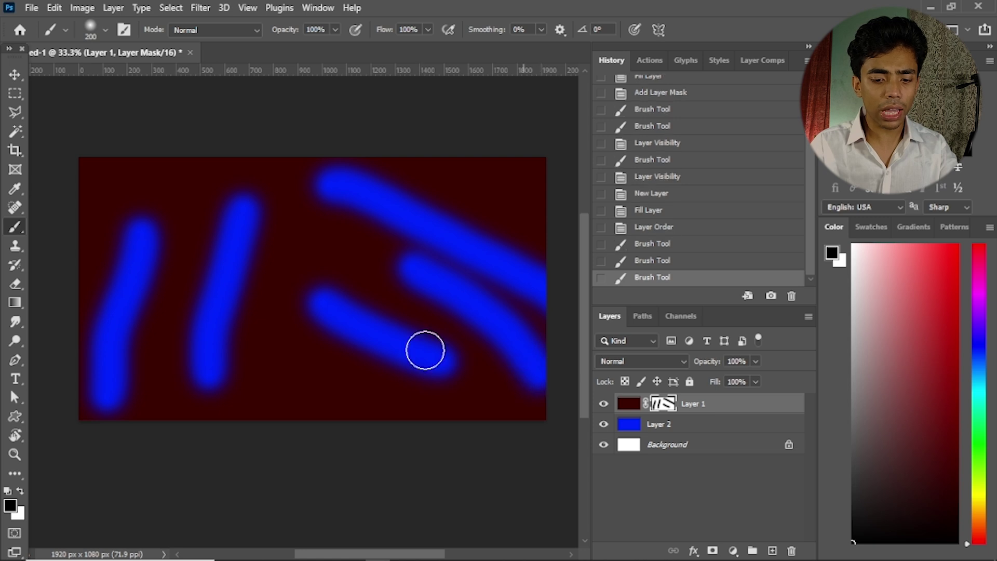
{"action": "left_click_drag", "start_coordinate": [326, 232], "coordinate": [281, 357]}
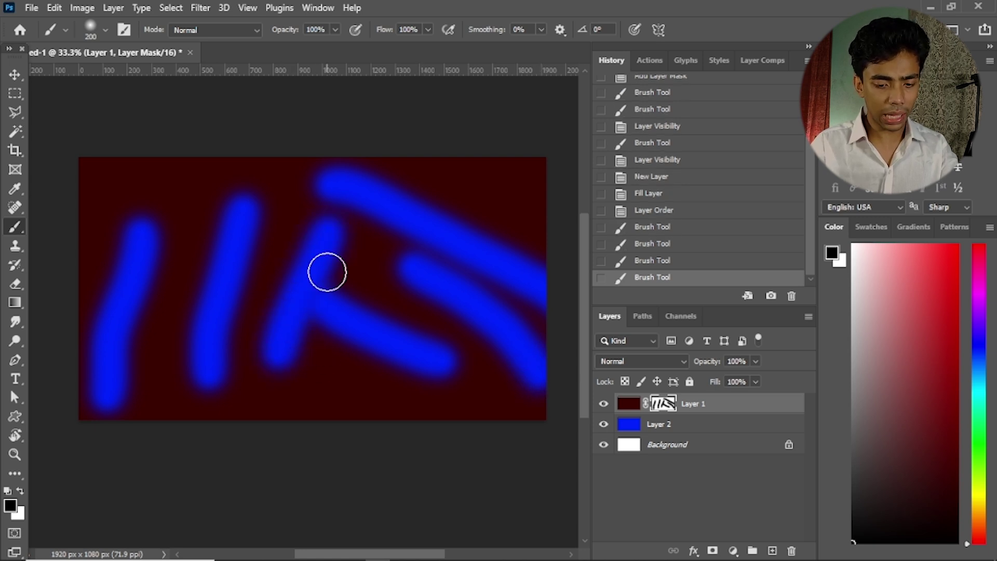
{"action": "left_click_drag", "start_coordinate": [329, 270], "coordinate": [440, 331]}
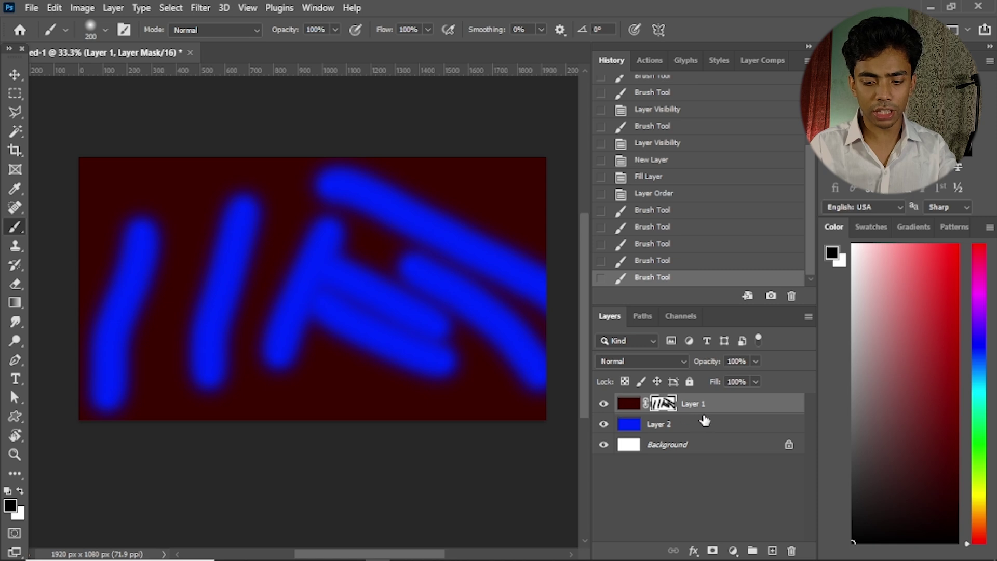
Paint white on Layer 1's mask over the leftmost blue stroke to restore the dark red there.
{"action": "left_click", "coordinate": [628, 403]}
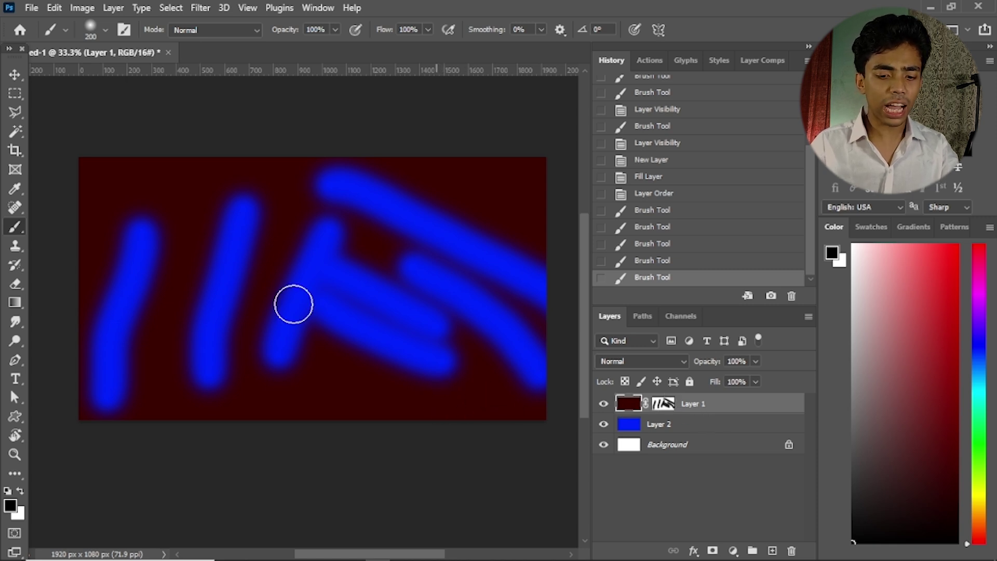
{"action": "left_click", "coordinate": [659, 404]}
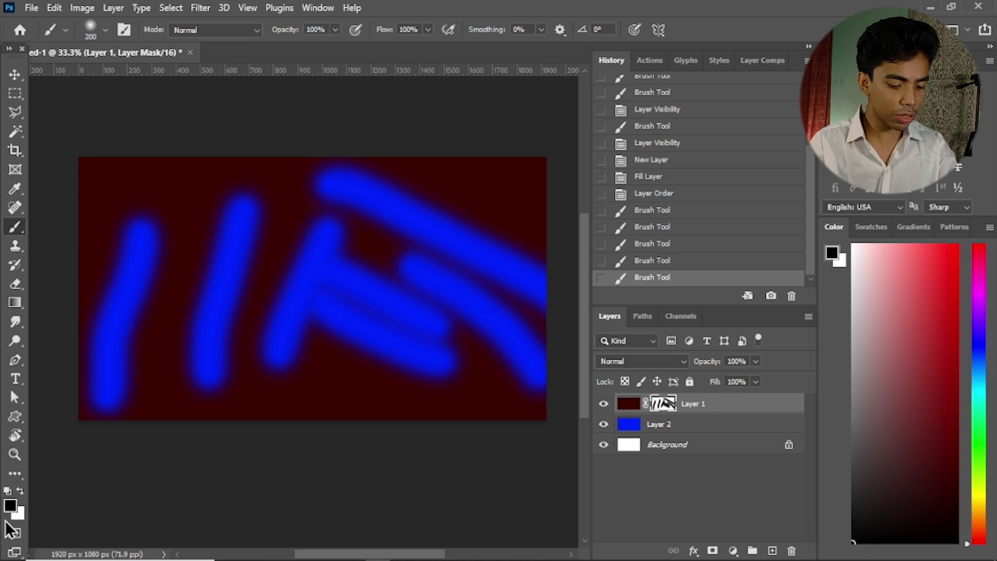
{"action": "key", "text": "x"}
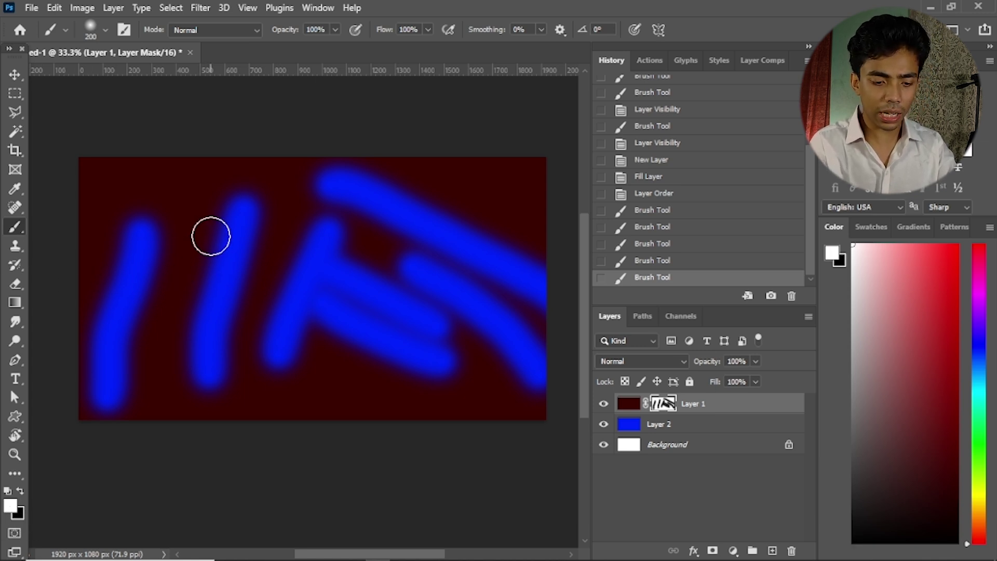
{"action": "mouse_move", "coordinate": [164, 224]}
{"action": "left_mouse_down"}
{"action": "mouse_move", "coordinate": [154, 249]}
{"action": "mouse_move", "coordinate": [171, 183]}
{"action": "mouse_move", "coordinate": [203, 416]}
{"action": "mouse_move", "coordinate": [205, 296]}
{"action": "mouse_move", "coordinate": [195, 285]}
{"action": "mouse_move", "coordinate": [138, 409]}
{"action": "mouse_move", "coordinate": [115, 409]}
{"action": "mouse_move", "coordinate": [107, 215]}
{"action": "mouse_move", "coordinate": [146, 226]}
{"action": "mouse_move", "coordinate": [131, 486]}
{"action": "left_mouse_up"}
{"action": "mouse_move", "coordinate": [80, 432]}
{"action": "left_mouse_down"}
{"action": "mouse_move", "coordinate": [99, 386]}
{"action": "mouse_move", "coordinate": [101, 407]}
{"action": "mouse_move", "coordinate": [118, 215]}
{"action": "mouse_move", "coordinate": [134, 431]}
{"action": "left_mouse_up"}
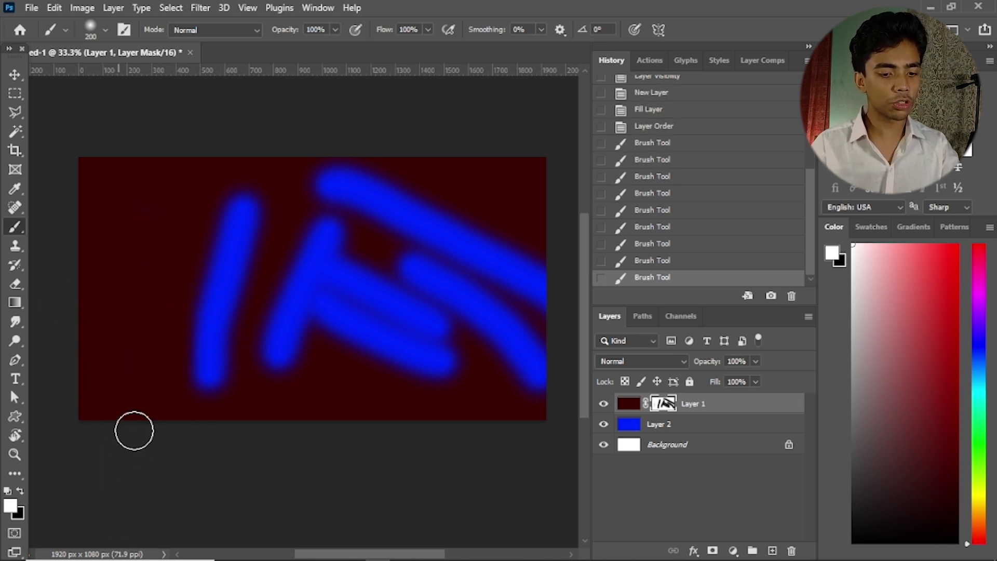
Paint white over the remaining blue strokes on Layer 1's mask, enlarging the brush to 1000.
{"action": "left_click_drag", "start_coordinate": [239, 163], "coordinate": [241, 312]}
{"action": "key", "text": "bracketright"}
{"action": "key", "text": "bracketright"}
{"action": "key", "text": "bracketright"}
{"action": "key", "text": "bracketright"}
{"action": "key", "text": "bracketright"}
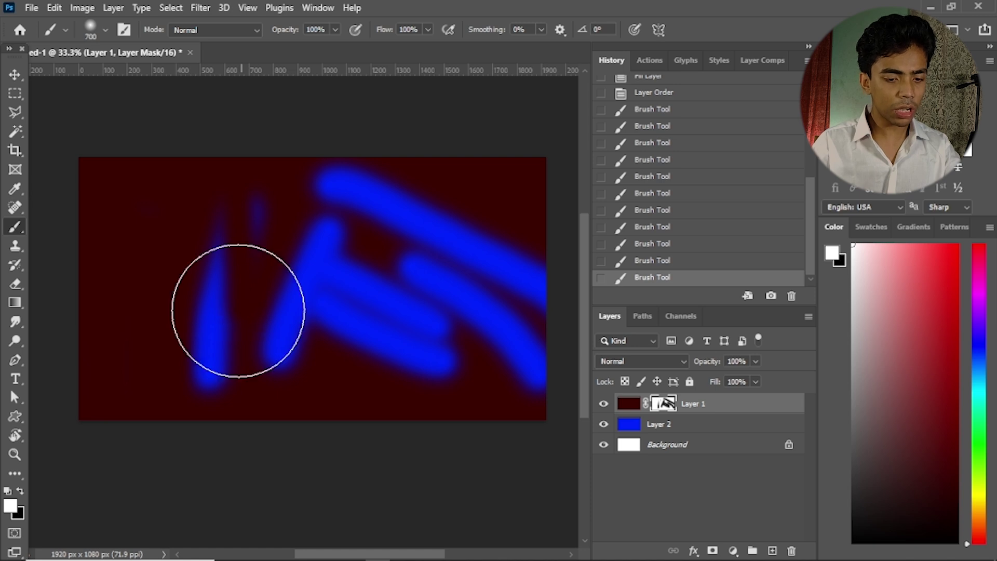
{"action": "key", "text": "bracketright"}
{"action": "key", "text": "bracketright"}
{"action": "key", "text": "bracketright"}
{"action": "mouse_move", "coordinate": [224, 345]}
{"action": "left_mouse_down"}
{"action": "mouse_move", "coordinate": [309, 224]}
{"action": "mouse_move", "coordinate": [384, 406]}
{"action": "mouse_move", "coordinate": [304, 184]}
{"action": "mouse_move", "coordinate": [427, 272]}
{"action": "mouse_move", "coordinate": [385, 221]}
{"action": "mouse_move", "coordinate": [456, 318]}
{"action": "mouse_move", "coordinate": [477, 311]}
{"action": "mouse_move", "coordinate": [506, 331]}
{"action": "mouse_move", "coordinate": [505, 354]}
{"action": "mouse_move", "coordinate": [376, 329]}
{"action": "left_mouse_up"}
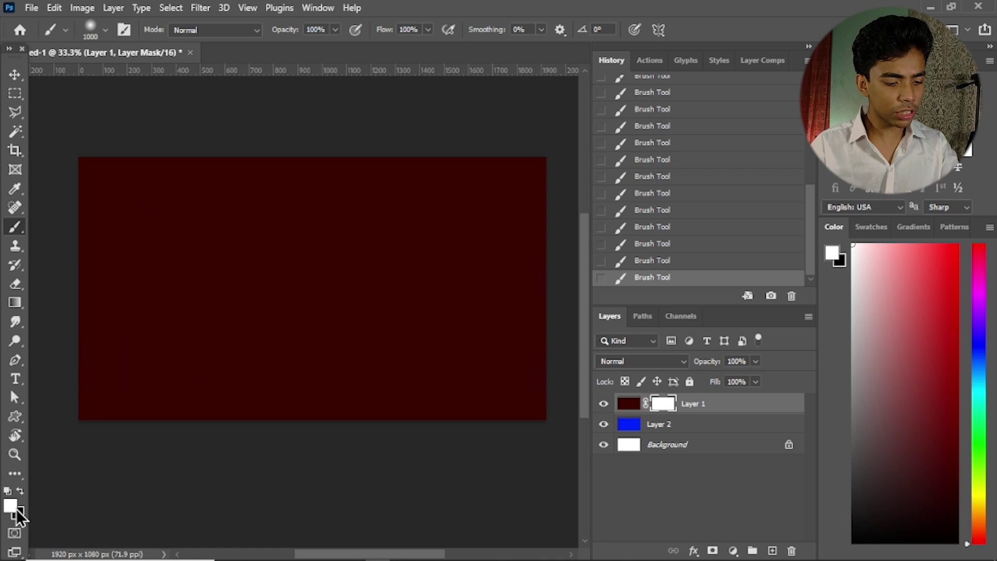
Paint a large black spot on Layer 1's mask in the middle of the canvas, and restore the area with white.
{"action": "left_click", "coordinate": [21, 491]}
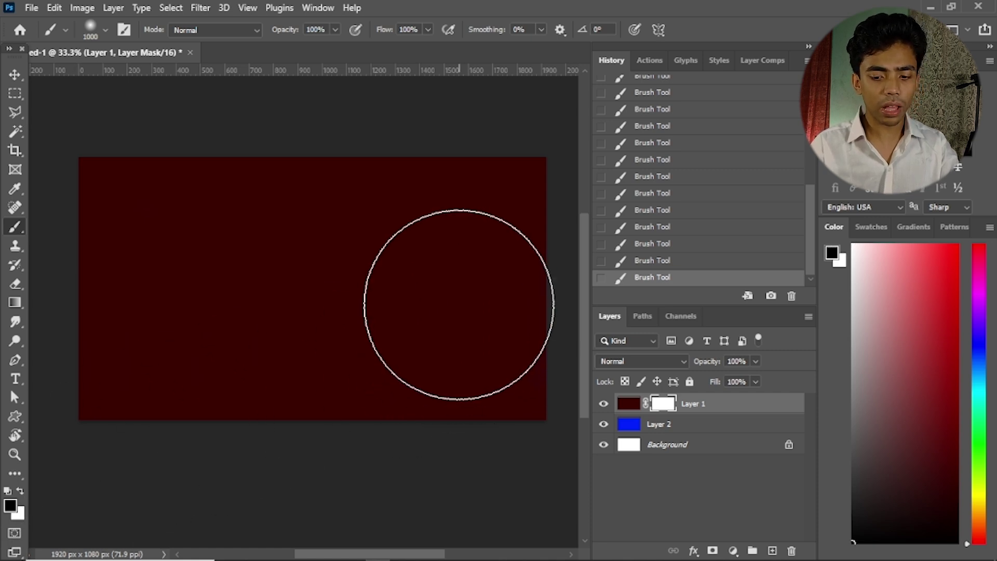
{"action": "left_click", "coordinate": [20, 513]}
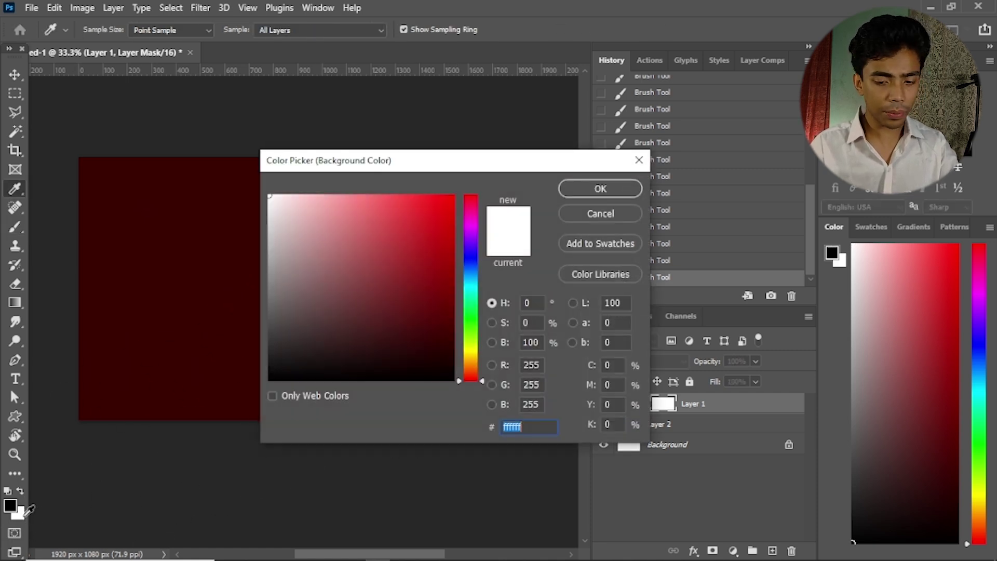
{"action": "key", "text": "Return"}
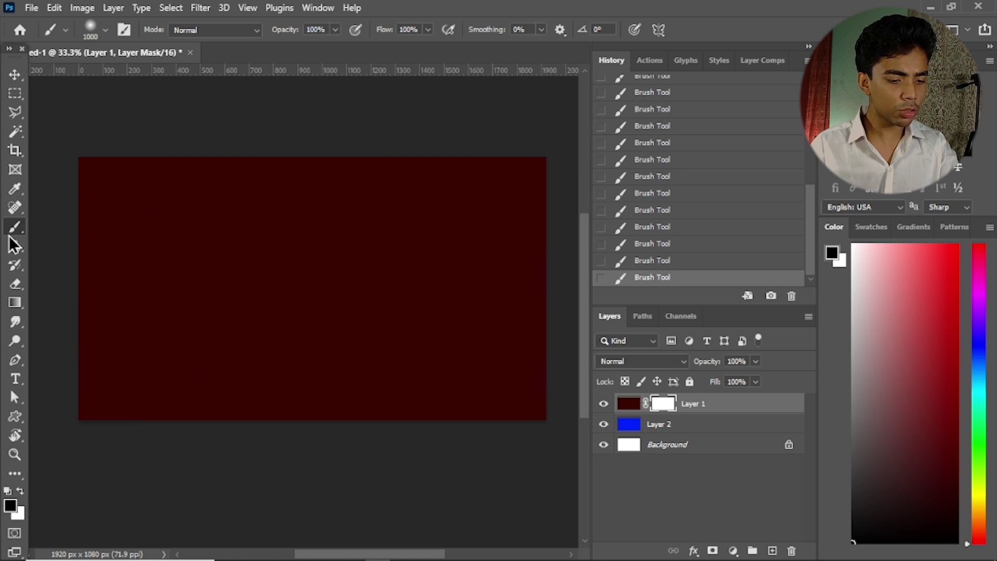
{"action": "left_click_drag", "start_coordinate": [374, 286], "coordinate": [311, 263]}
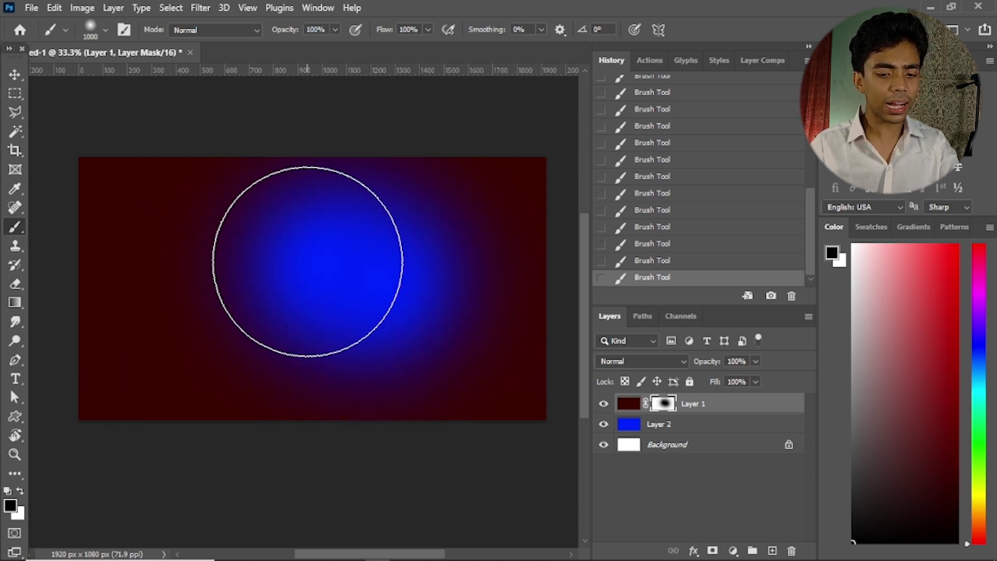
{"action": "mouse_move", "coordinate": [486, 257]}
{"action": "left_mouse_down"}
{"action": "mouse_move", "coordinate": [392, 246]}
{"action": "mouse_move", "coordinate": [435, 265]}
{"action": "mouse_move", "coordinate": [324, 287]}
{"action": "mouse_move", "coordinate": [385, 373]}
{"action": "mouse_move", "coordinate": [443, 295]}
{"action": "mouse_move", "coordinate": [353, 296]}
{"action": "left_mouse_up"}
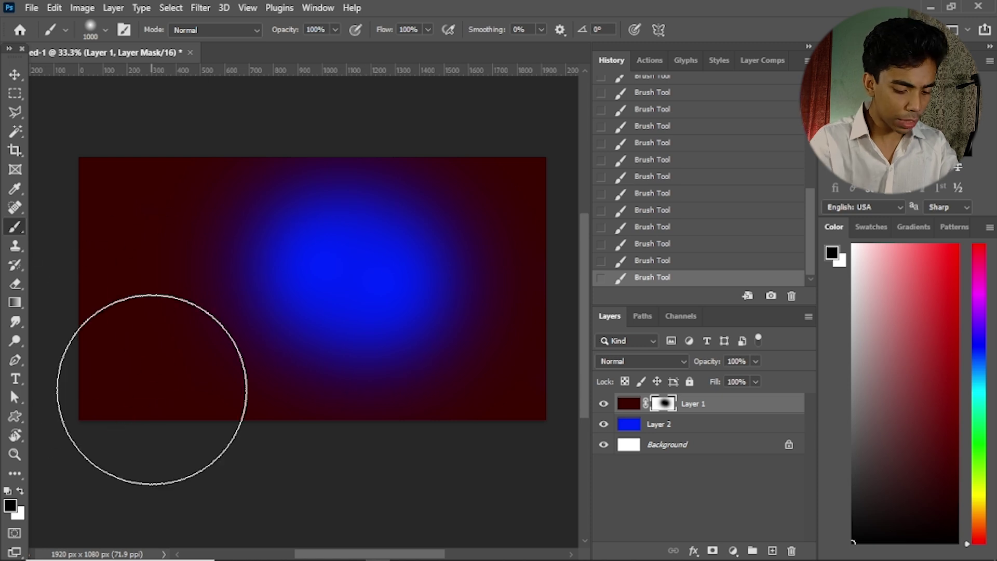
{"action": "key", "text": "x"}
{"action": "mouse_move", "coordinate": [360, 363]}
{"action": "left_mouse_down"}
{"action": "mouse_move", "coordinate": [369, 320]}
{"action": "mouse_move", "coordinate": [283, 224]}
{"action": "mouse_move", "coordinate": [197, 228]}
{"action": "mouse_move", "coordinate": [407, 323]}
{"action": "mouse_move", "coordinate": [485, 292]}
{"action": "mouse_move", "coordinate": [365, 234]}
{"action": "left_mouse_up"}
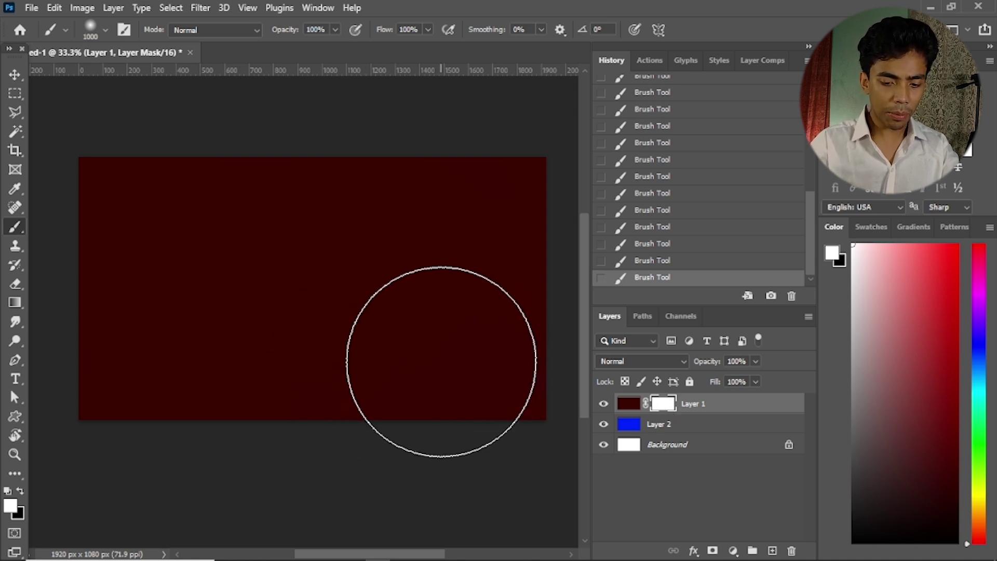
Reduce the brush size to 100.
{"action": "key", "text": "bracketleft"}
{"action": "key", "text": "bracketleft"}
{"action": "key", "text": "bracketleft"}
{"action": "key", "text": "bracketleft"}
{"action": "key", "text": "bracketleft"}
{"action": "key", "text": "bracketleft"}
{"action": "key", "text": "bracketleft"}
{"action": "key", "text": "bracketleft"}
{"action": "key", "text": "bracketleft"}
{"action": "key", "text": "bracketleft"}
{"action": "key", "text": "bracketleft"}
{"action": "key", "text": "bracketleft"}
{"action": "key", "text": "bracketleft"}
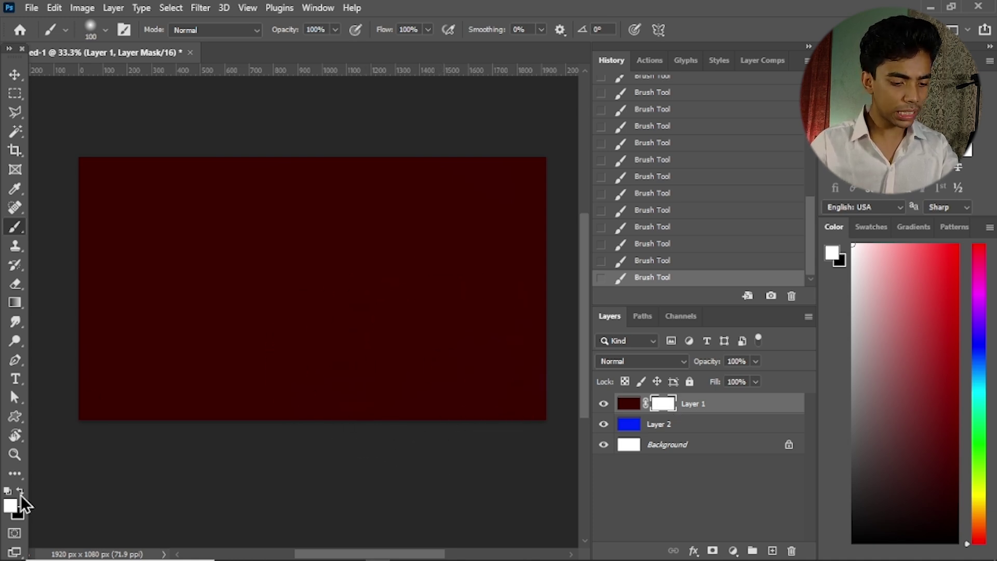
Paint five separate black strokes across Layer 1's mask so the blue layer beneath shows through.
{"action": "left_click", "coordinate": [20, 492]}
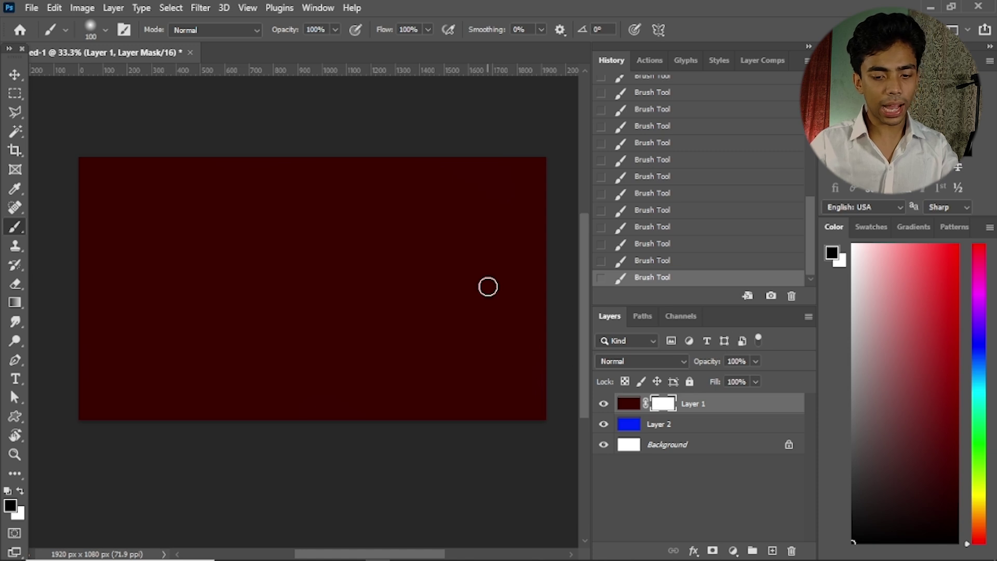
{"action": "left_click_drag", "start_coordinate": [537, 257], "coordinate": [530, 254]}
{"action": "left_click_drag", "start_coordinate": [350, 172], "coordinate": [337, 168]}
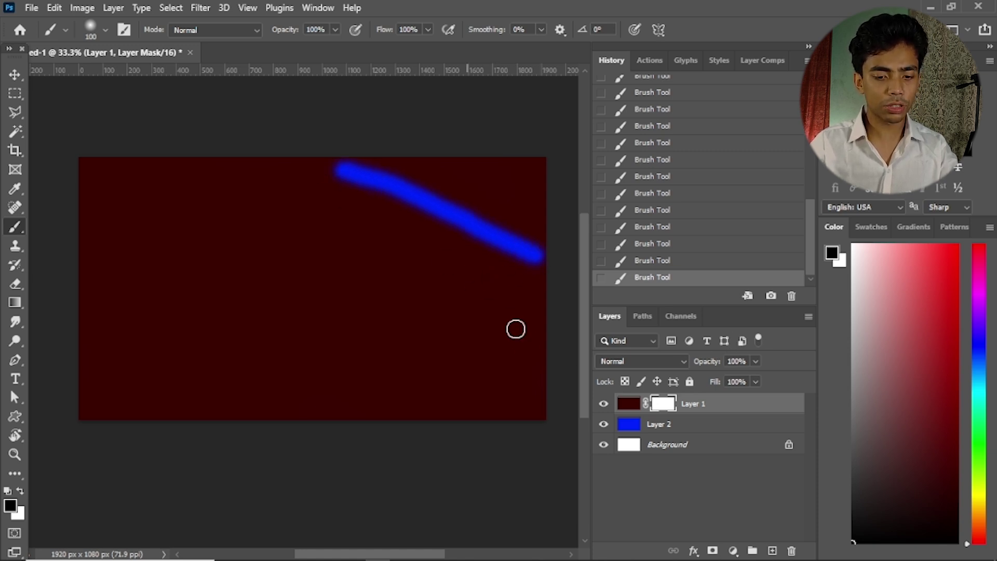
{"action": "mouse_move", "coordinate": [528, 344]}
{"action": "left_mouse_down"}
{"action": "mouse_move", "coordinate": [486, 332]}
{"action": "mouse_move", "coordinate": [257, 284]}
{"action": "left_mouse_up"}
{"action": "left_click_drag", "start_coordinate": [196, 216], "coordinate": [138, 416]}
{"action": "left_click_drag", "start_coordinate": [183, 356], "coordinate": [354, 386]}
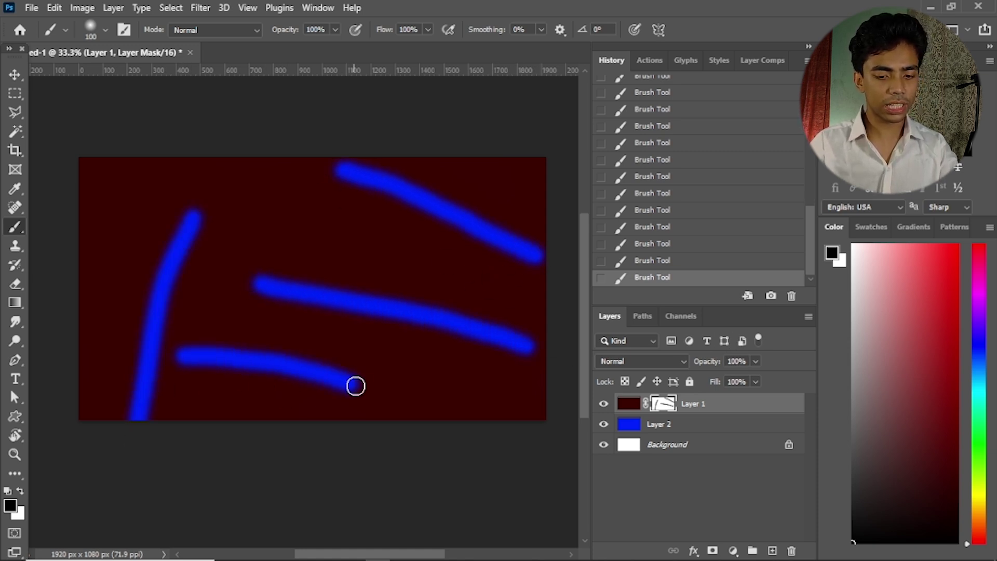
{"action": "left_click_drag", "start_coordinate": [311, 232], "coordinate": [420, 269]}
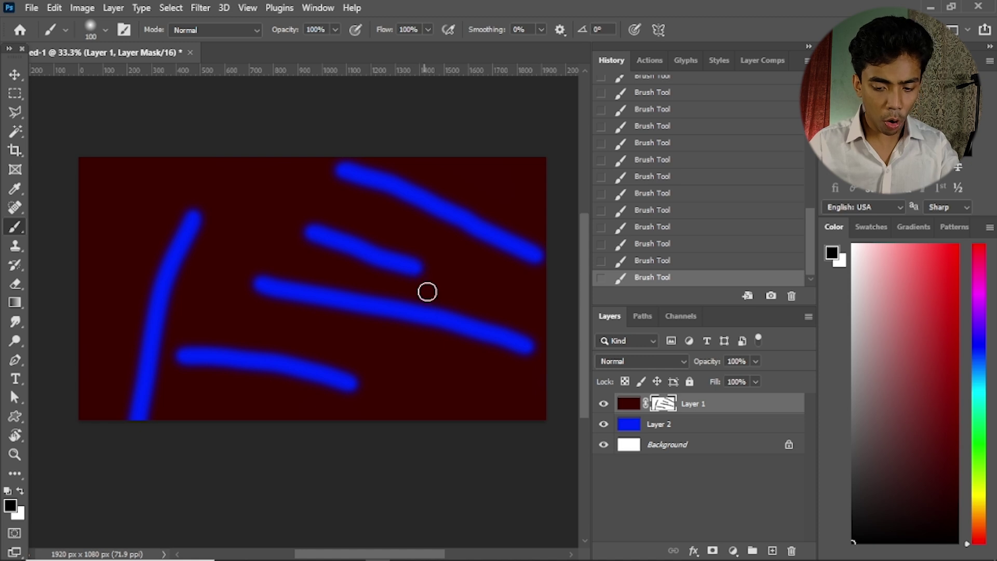
View Layer 1's mask on its own on the canvas, and load the mask as a selection before deselecting it.
{"action": "left_click", "coordinate": [663, 409], "text": "alt"}
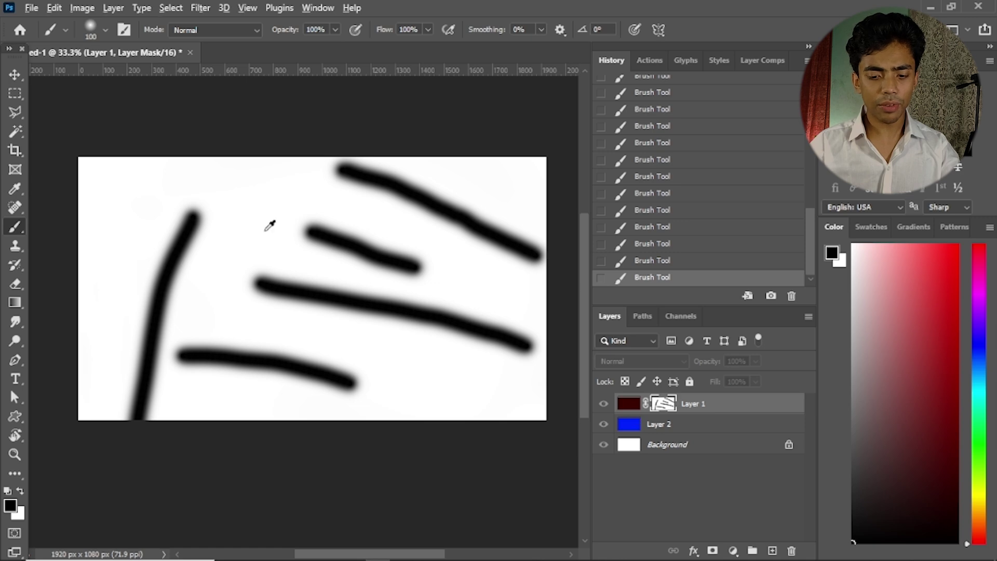
{"action": "left_click", "coordinate": [663, 410], "text": "alt"}
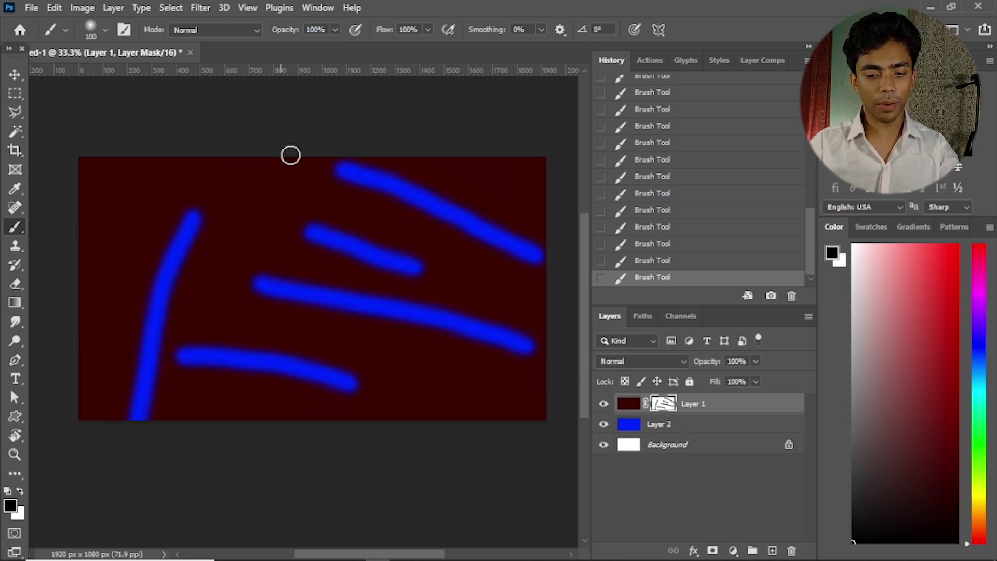
{"action": "left_click", "coordinate": [663, 408], "text": "ctrl"}
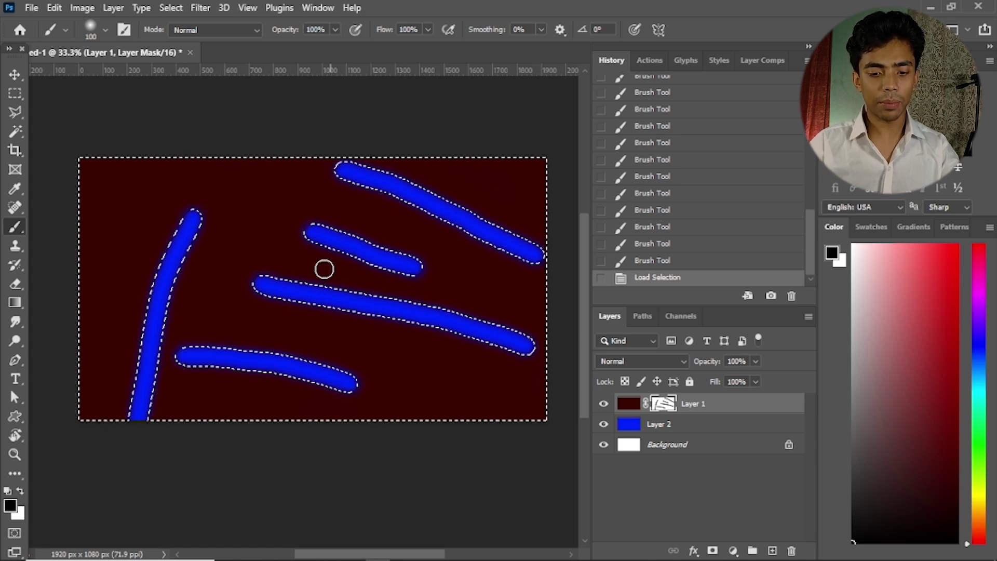
{"action": "key", "text": "ctrl+d"}
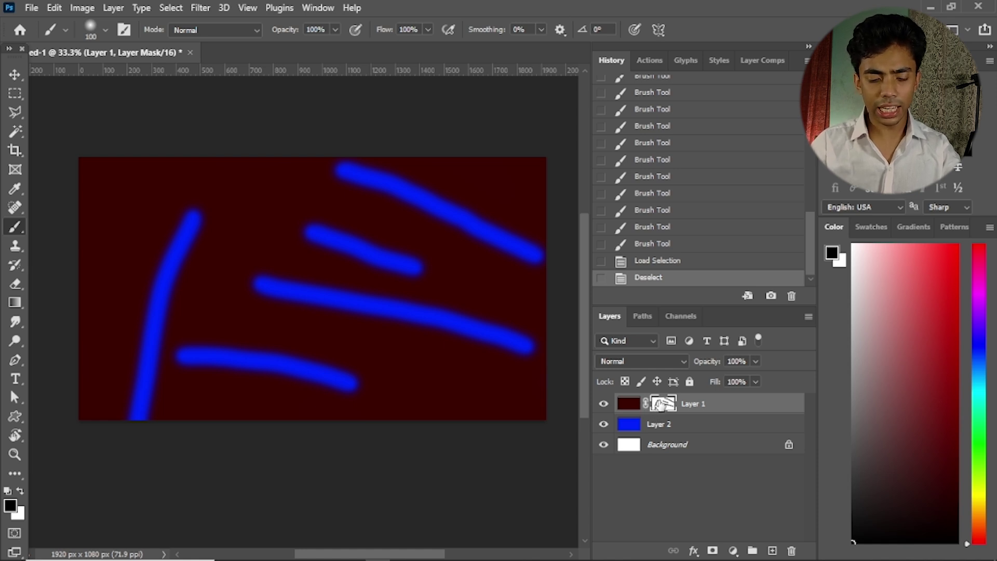
Disable and re-enable Layer 1's mask, and delete the mask from the layer.
{"action": "left_click", "coordinate": [659, 404], "text": "shift"}
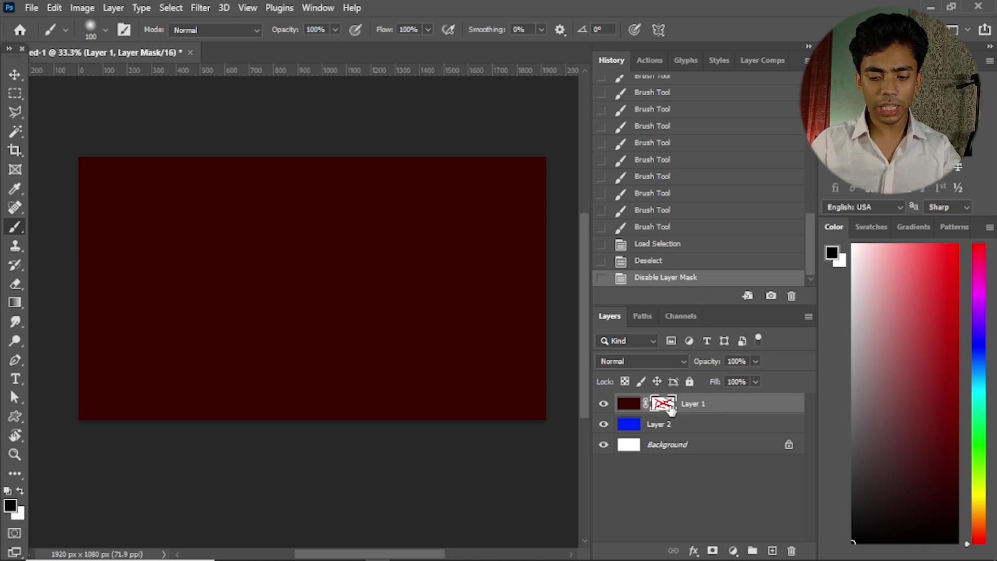
{"action": "left_click", "coordinate": [669, 405], "text": "shift"}
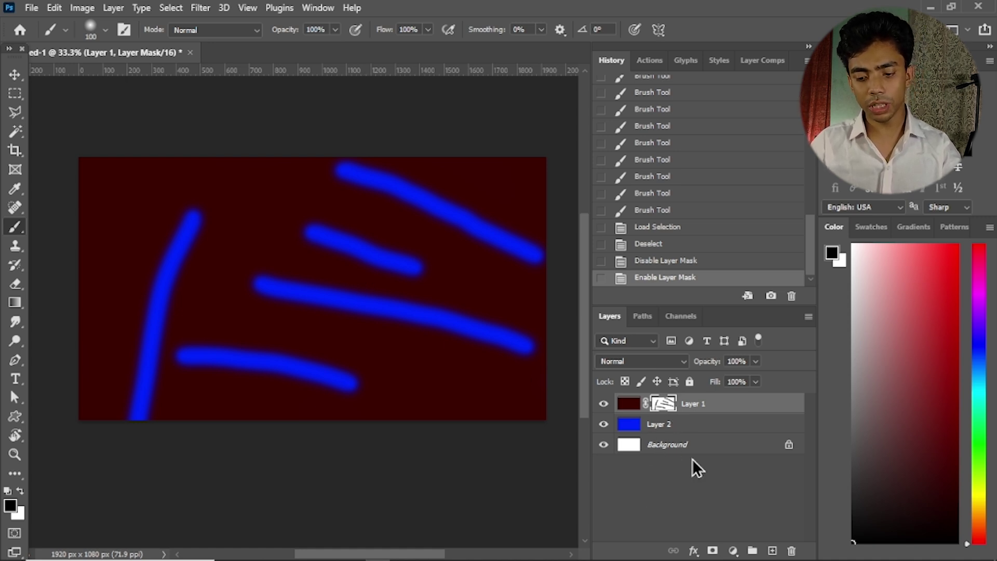
{"action": "key", "text": "Delete"}
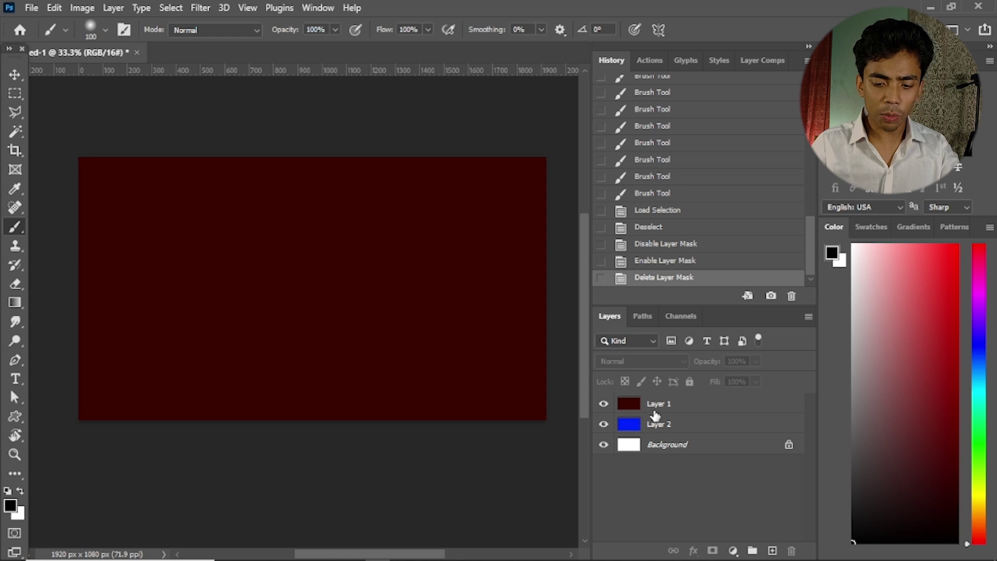
Add a white layer mask to Layer 1 and undo it.
{"action": "left_click", "coordinate": [684, 409]}
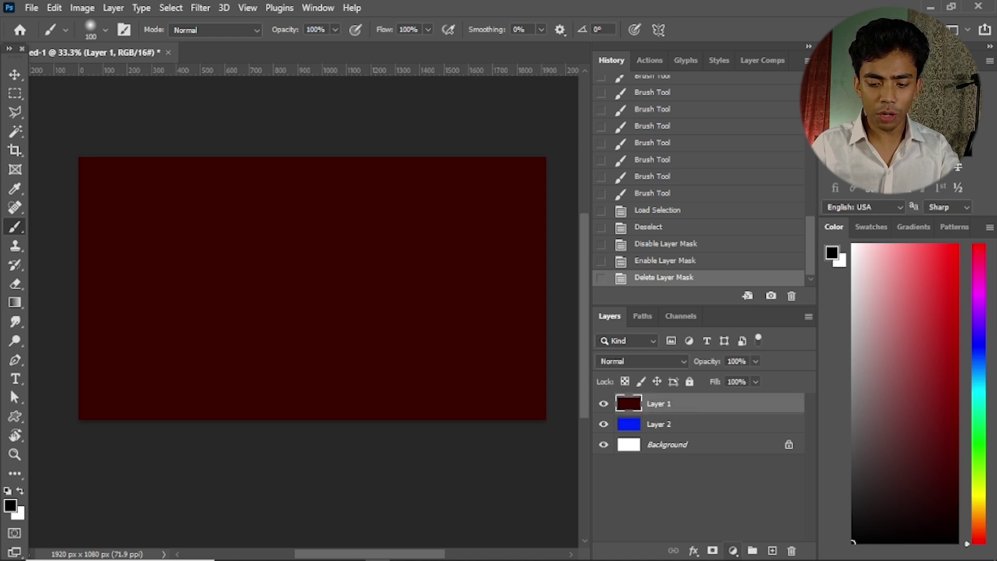
{"action": "left_click", "coordinate": [704, 521]}
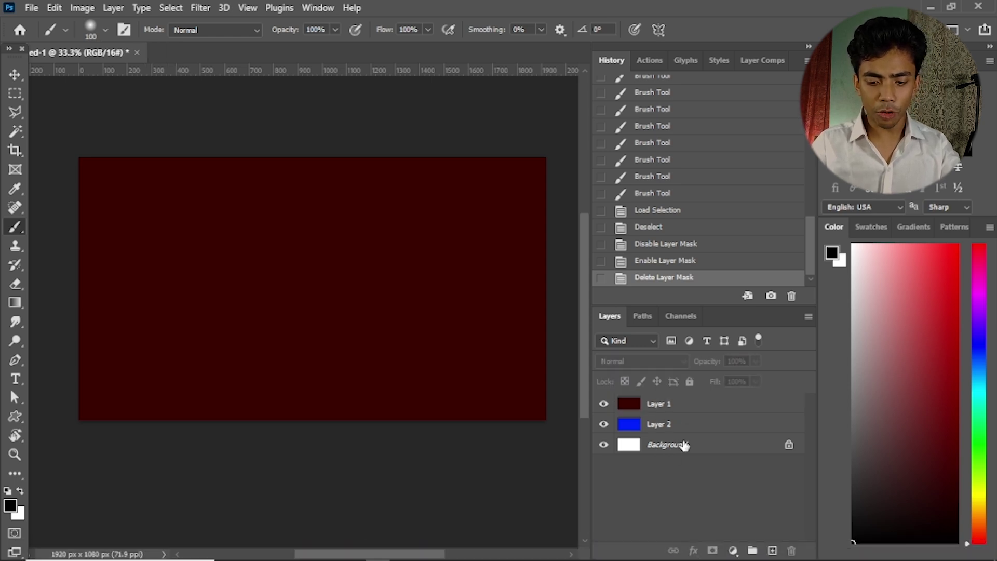
{"action": "left_click", "coordinate": [656, 410]}
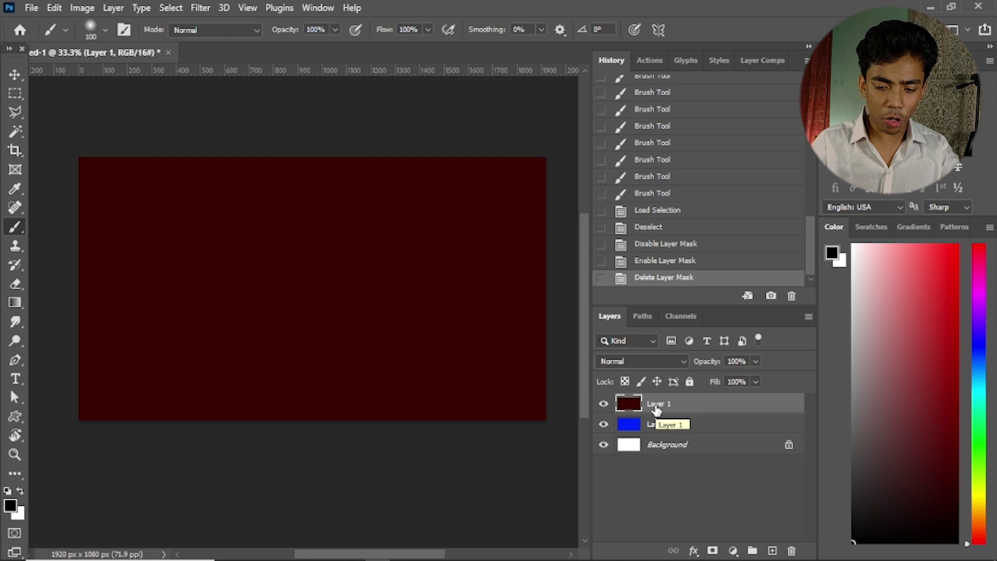
{"action": "left_click", "coordinate": [711, 549]}
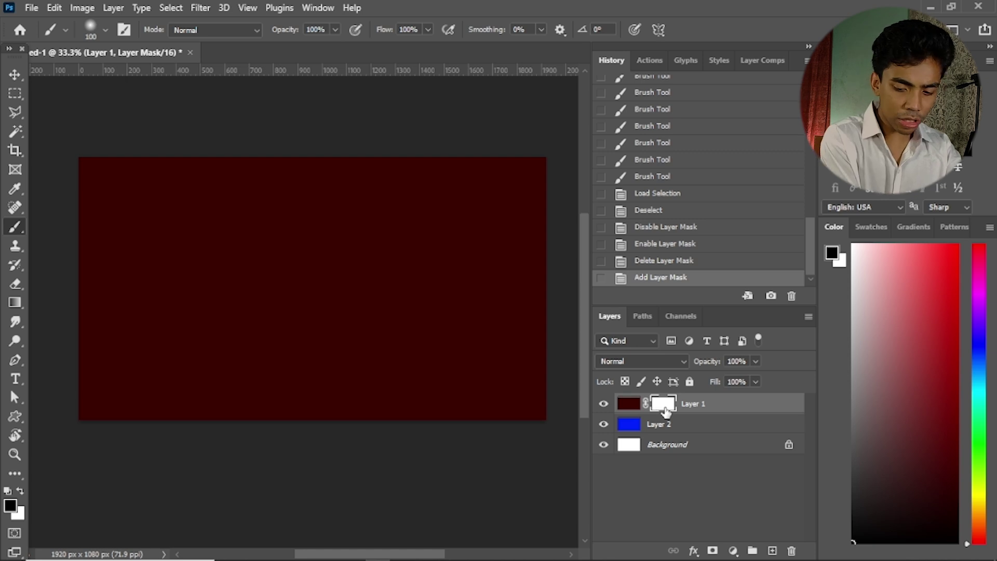
{"action": "key", "text": "ctrl+z"}
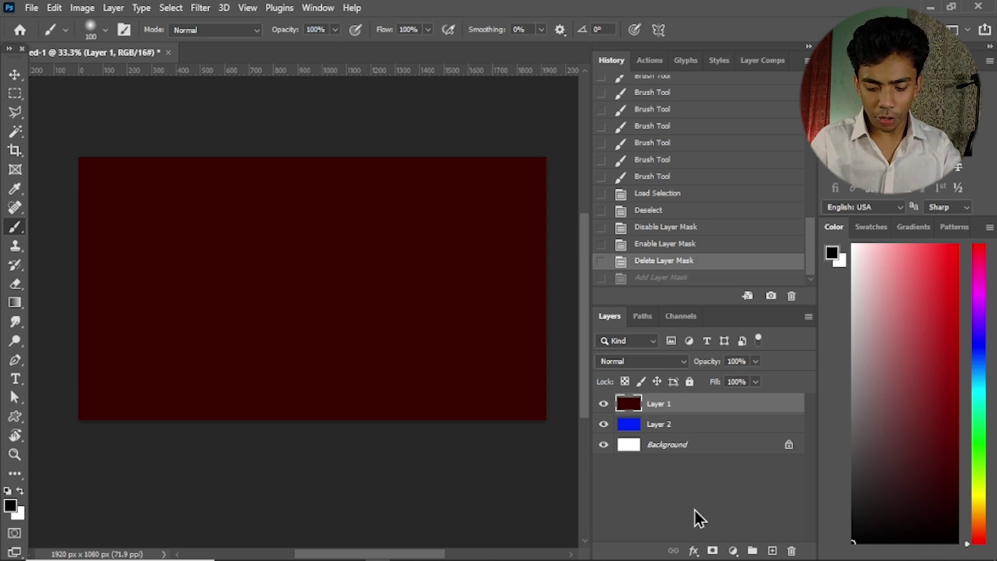
Add a black layer mask to Layer 1 and fill it with the white background colour.
{"action": "left_click", "coordinate": [712, 551], "text": "alt"}
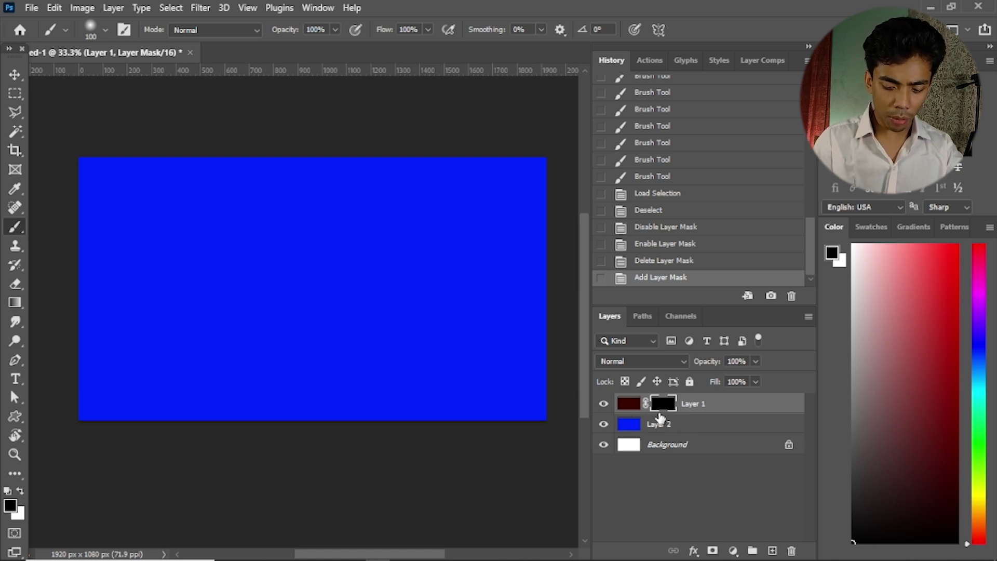
{"action": "key", "text": "ctrl+BackSpace"}
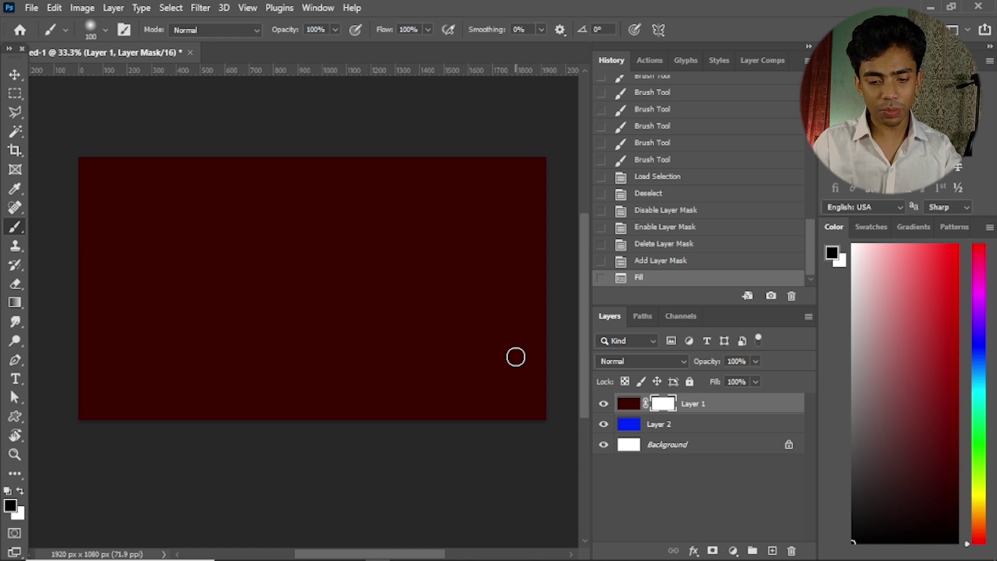
Paint four black diagonal strokes on Layer 1's mask to reveal parts of the blue layer.
{"action": "left_click_drag", "start_coordinate": [207, 182], "coordinate": [521, 248]}
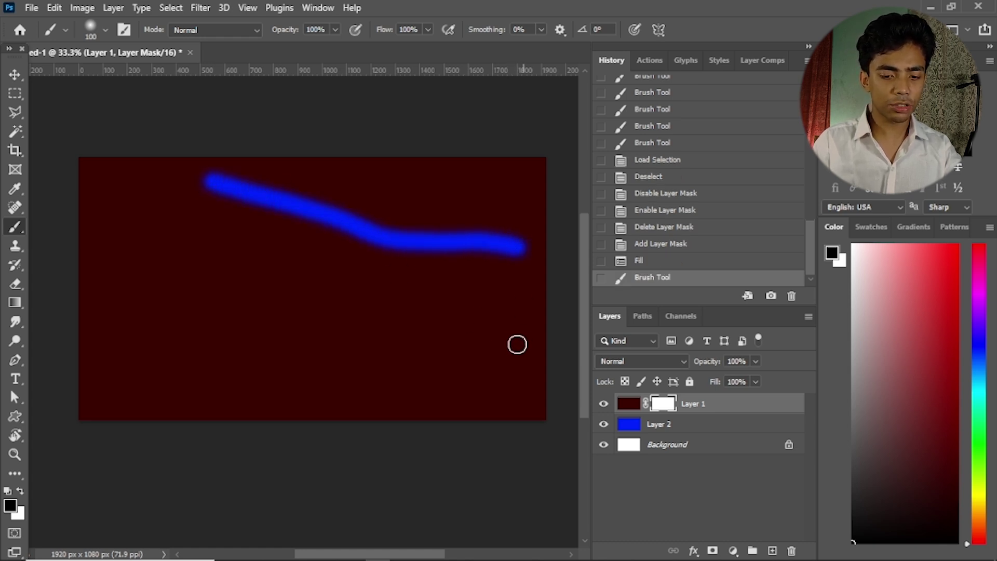
{"action": "left_click_drag", "start_coordinate": [521, 345], "coordinate": [298, 283]}
{"action": "left_click_drag", "start_coordinate": [156, 271], "coordinate": [306, 400]}
{"action": "left_click_drag", "start_coordinate": [398, 382], "coordinate": [476, 404]}
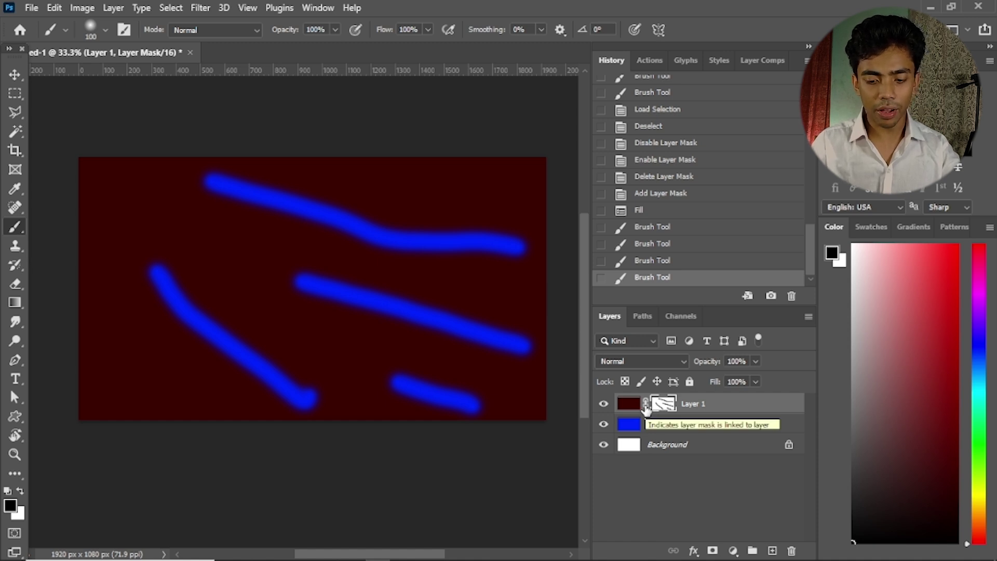
Unlink Layer 1 from its mask, and try moving the dark red fill independently with the Move tool.
{"action": "left_click", "coordinate": [645, 405]}
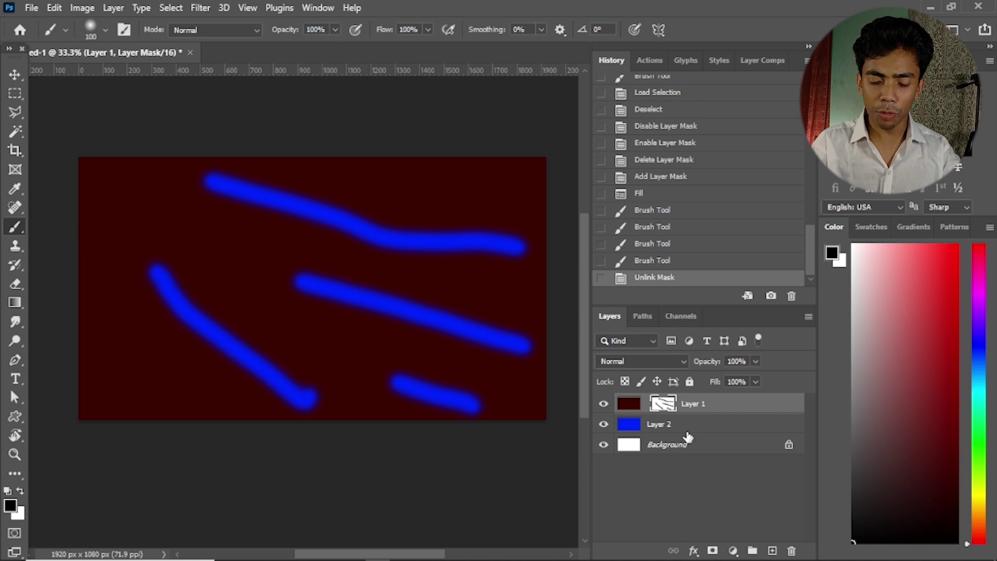
{"action": "left_click", "coordinate": [628, 404]}
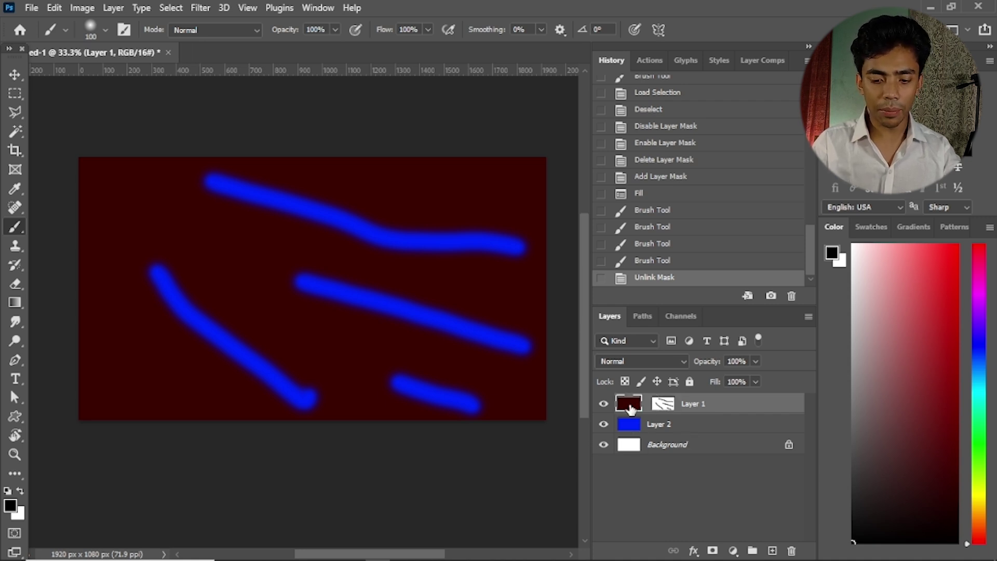
{"action": "left_click", "coordinate": [15, 74]}
{"action": "left_click_drag", "start_coordinate": [340, 314], "coordinate": [415, 294]}
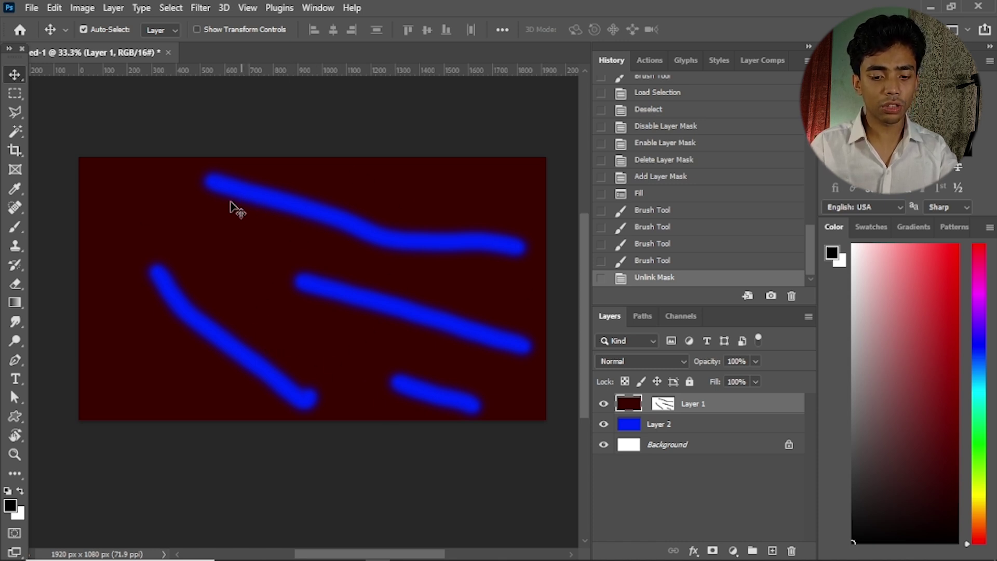
{"action": "left_click_drag", "start_coordinate": [416, 307], "coordinate": [395, 265]}
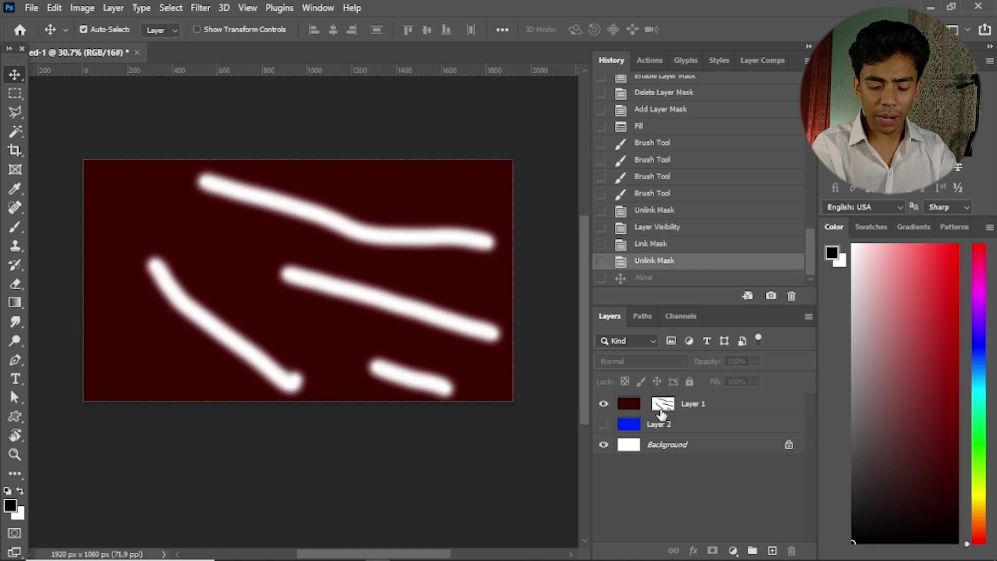
{"action": "left_click", "coordinate": [661, 410]}
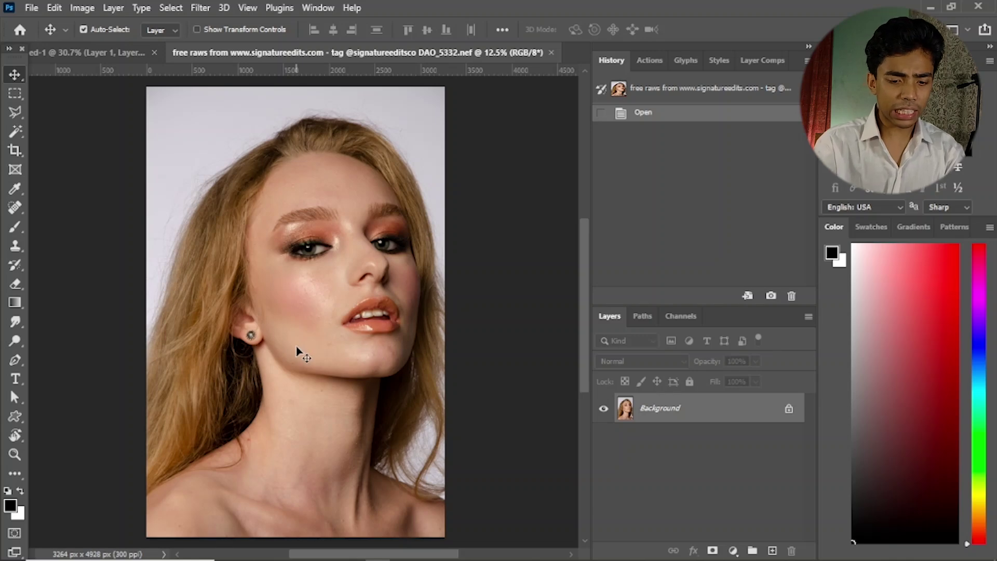
Duplicate the portrait photo's Background layer, undo that copy, and duplicate the layer again by a different method.
{"action": "left_click_drag", "start_coordinate": [295, 349], "coordinate": [322, 337]}
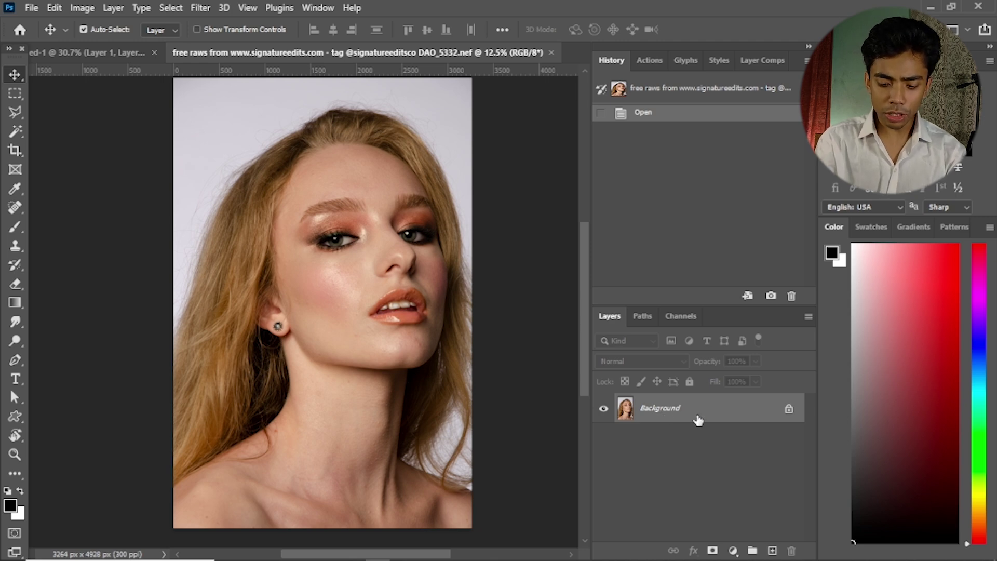
{"action": "key", "text": "ctrl+j"}
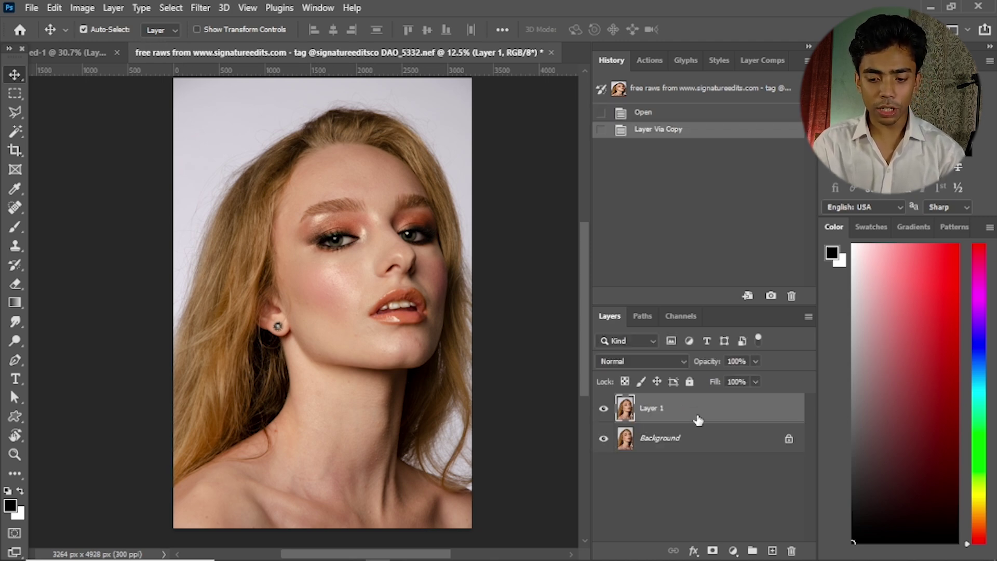
{"action": "key", "text": "ctrl+z"}
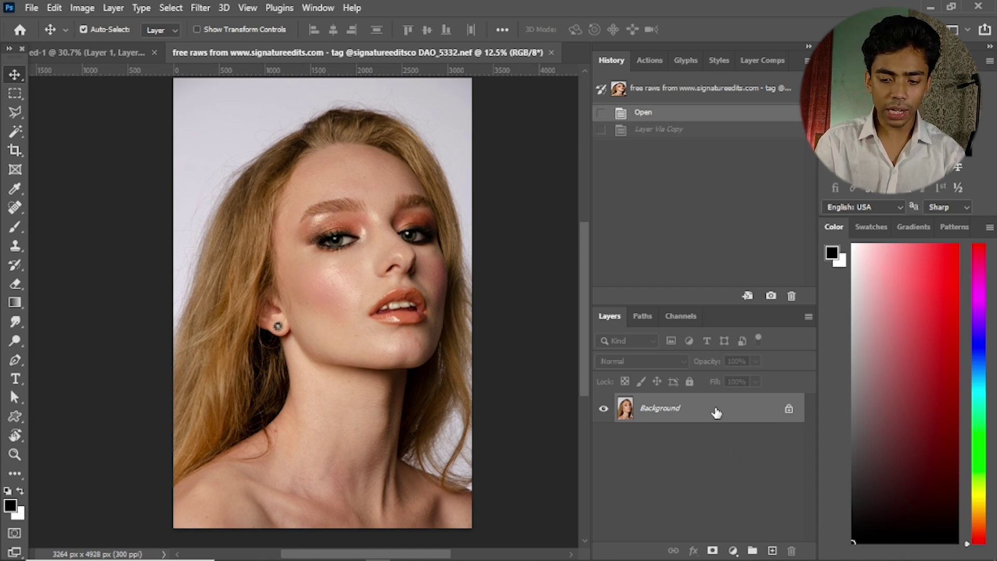
{"action": "left_click_drag", "start_coordinate": [719, 414], "coordinate": [770, 548]}
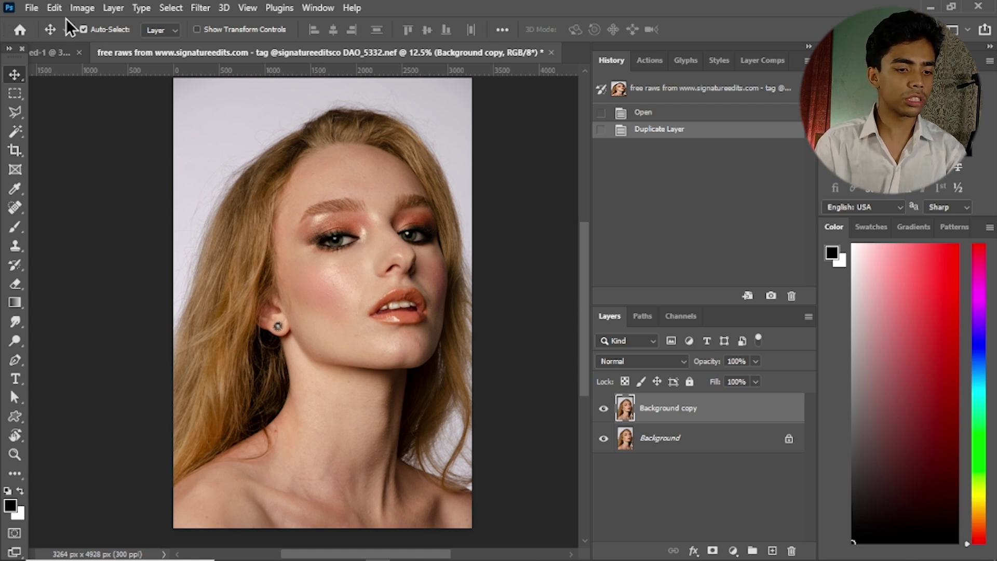
Apply a Curves adjustment to the Background copy, with RGB points at input 188, output 203 and input 73, output 54.
{"action": "left_click", "coordinate": [81, 9]}
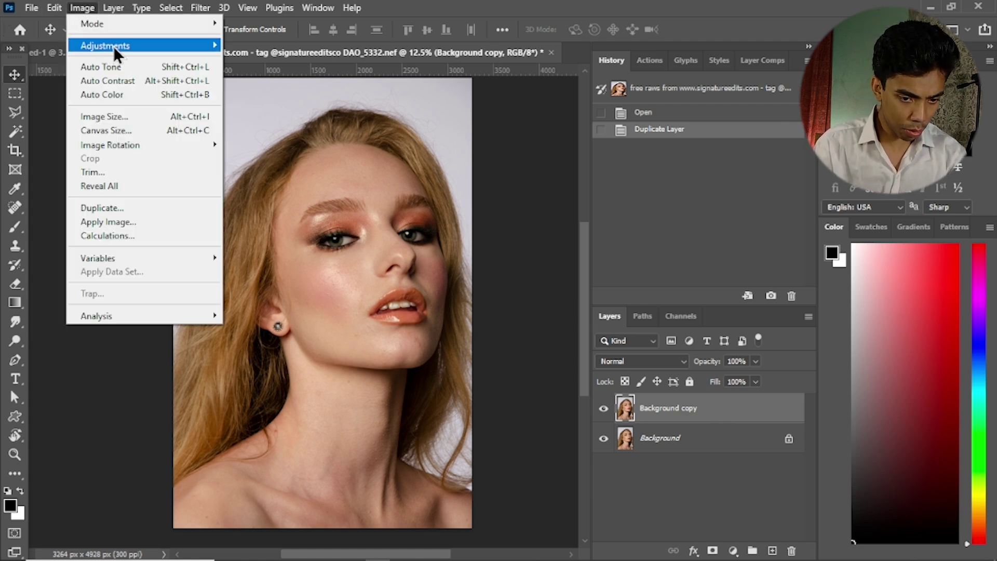
{"action": "mouse_move", "coordinate": [176, 50]}
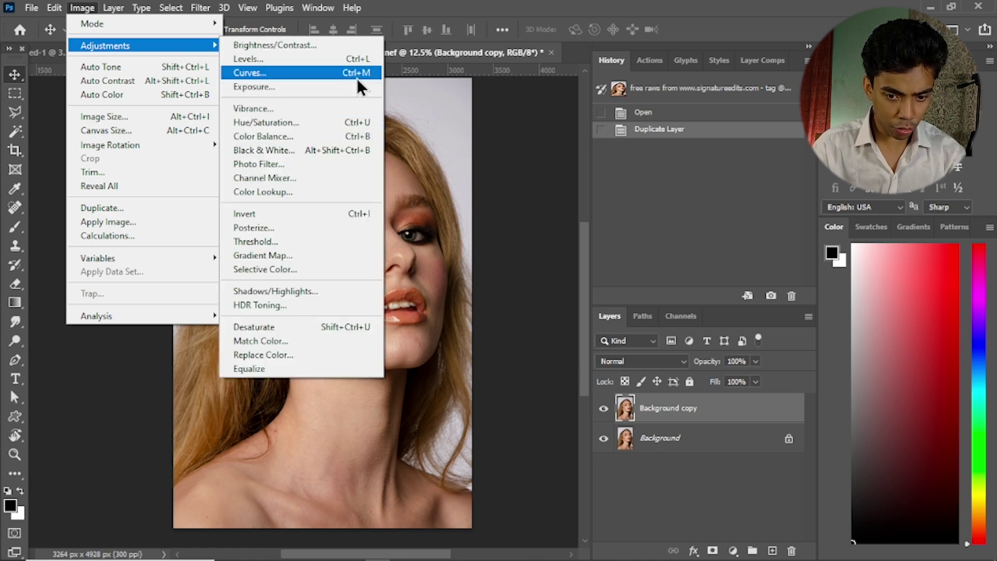
{"action": "left_click", "coordinate": [303, 75]}
{"action": "left_click_drag", "start_coordinate": [621, 300], "coordinate": [442, 55]}
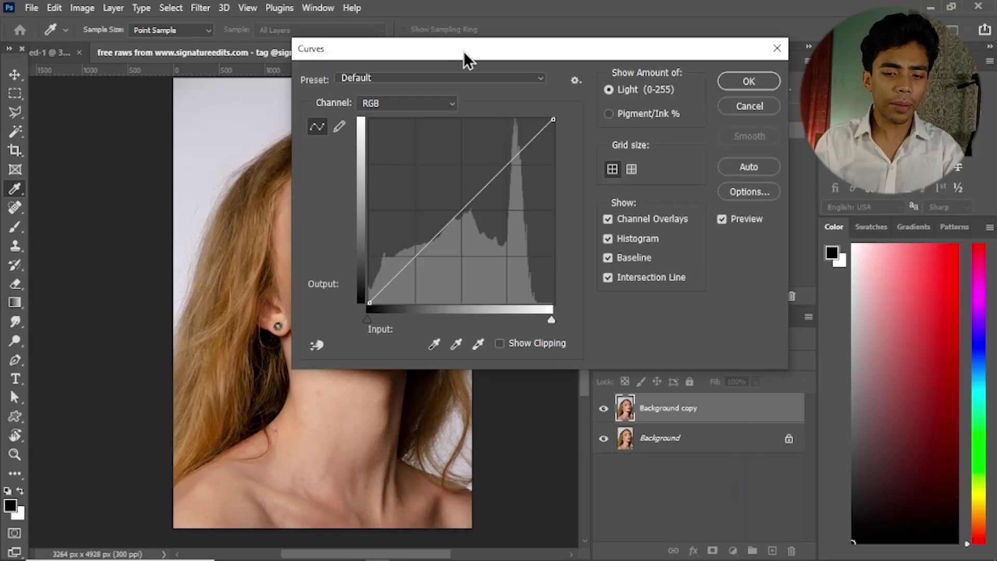
{"action": "left_click_drag", "start_coordinate": [463, 52], "coordinate": [633, 51]}
{"action": "left_click_drag", "start_coordinate": [679, 160], "coordinate": [673, 156]}
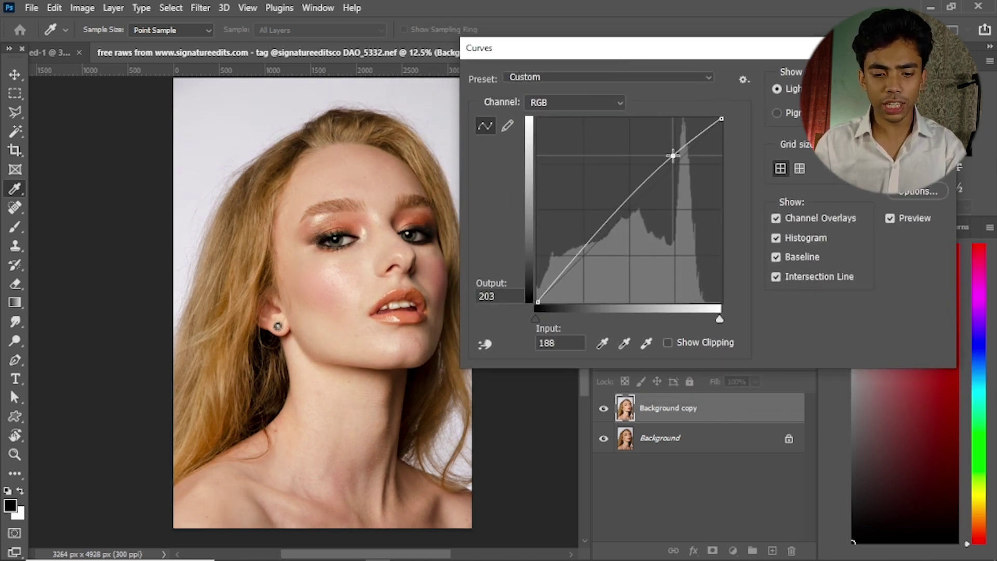
{"action": "mouse_move", "coordinate": [580, 253]}
{"action": "left_mouse_down"}
{"action": "mouse_move", "coordinate": [580, 265]}
{"action": "mouse_move", "coordinate": [591, 263]}
{"action": "left_mouse_up"}
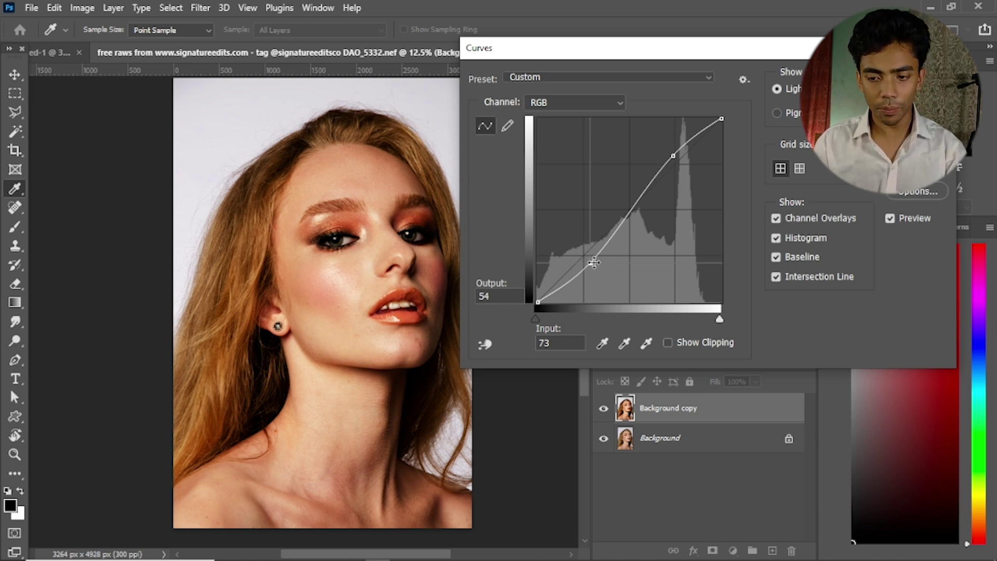
{"action": "key", "text": "Return"}
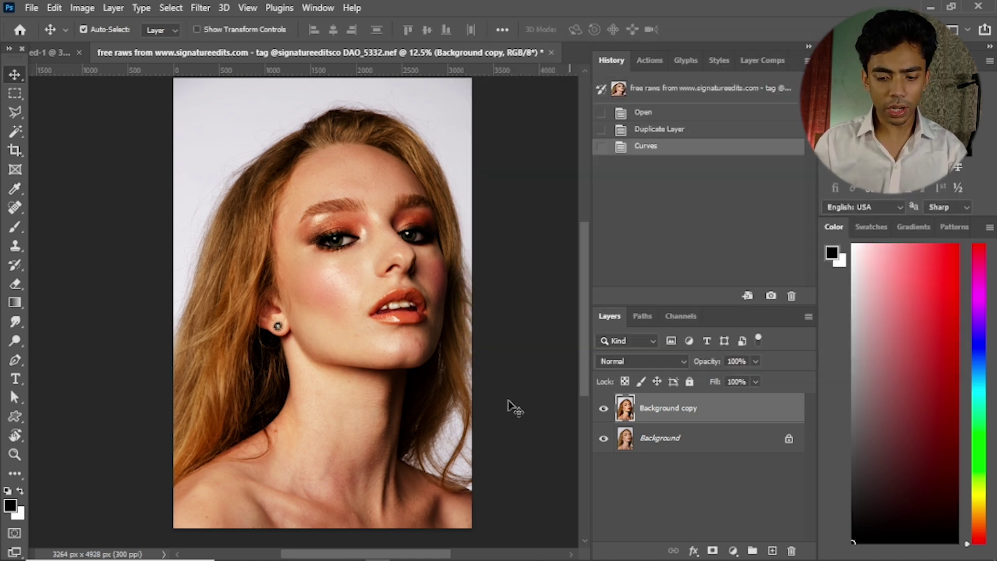
Toggle the Background copy layer's visibility off and on to compare the Curves adjustment with the original portrait.
{"action": "left_click", "coordinate": [604, 411]}
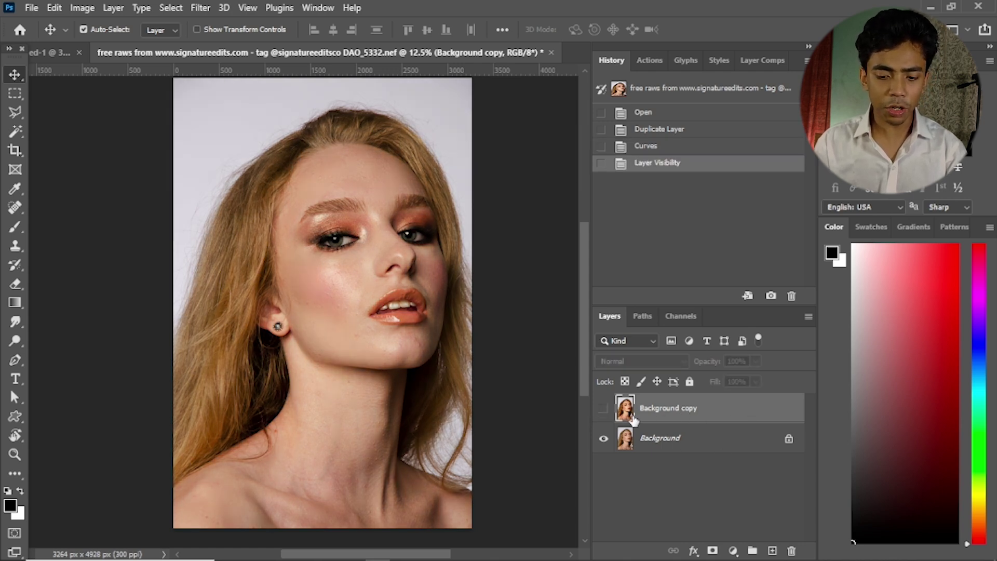
{"action": "left_click", "coordinate": [603, 408]}
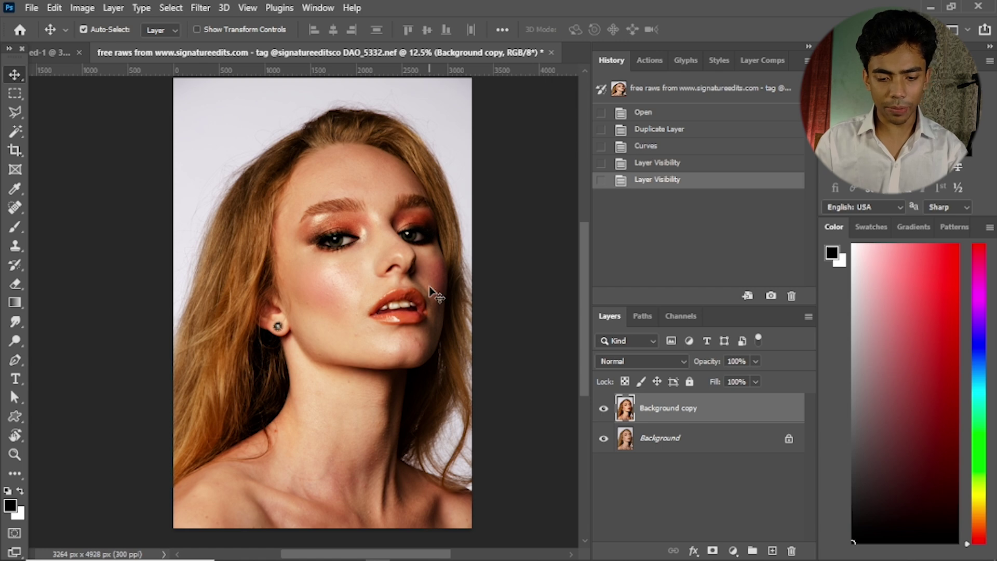
{"action": "left_click_drag", "start_coordinate": [381, 360], "coordinate": [388, 343]}
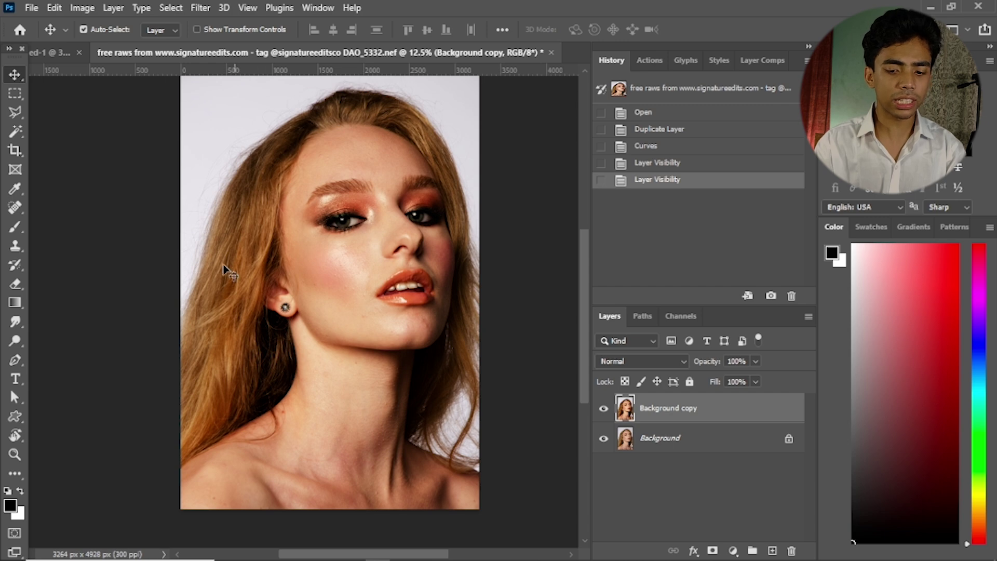
{"action": "left_click", "coordinate": [604, 408]}
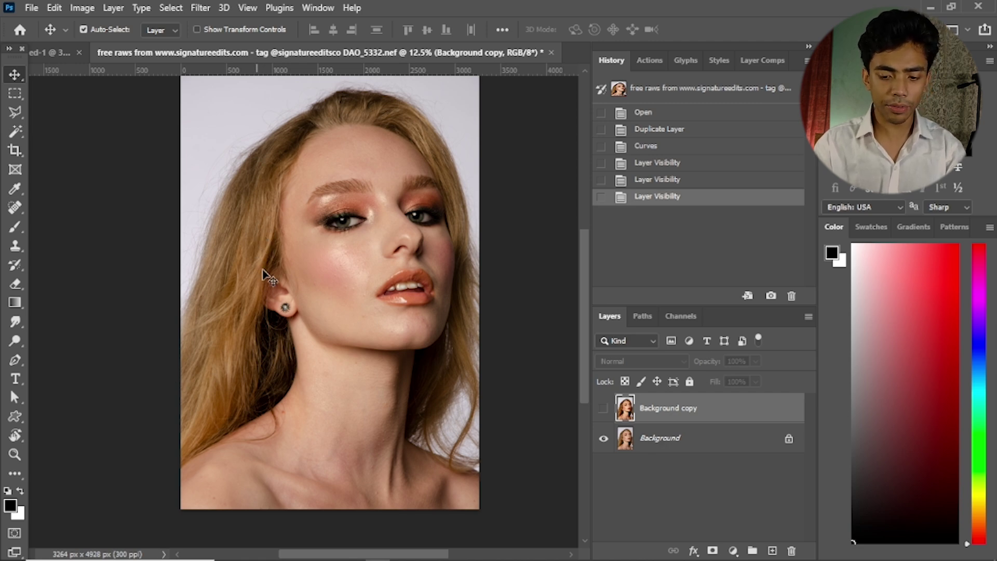
{"action": "left_click", "coordinate": [603, 411]}
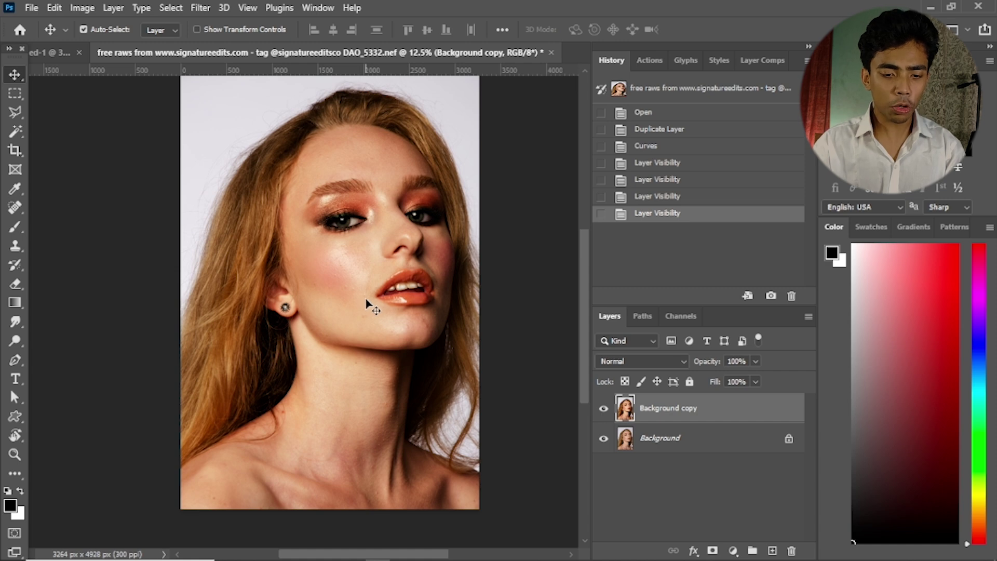
{"action": "left_click_drag", "start_coordinate": [330, 242], "coordinate": [335, 264]}
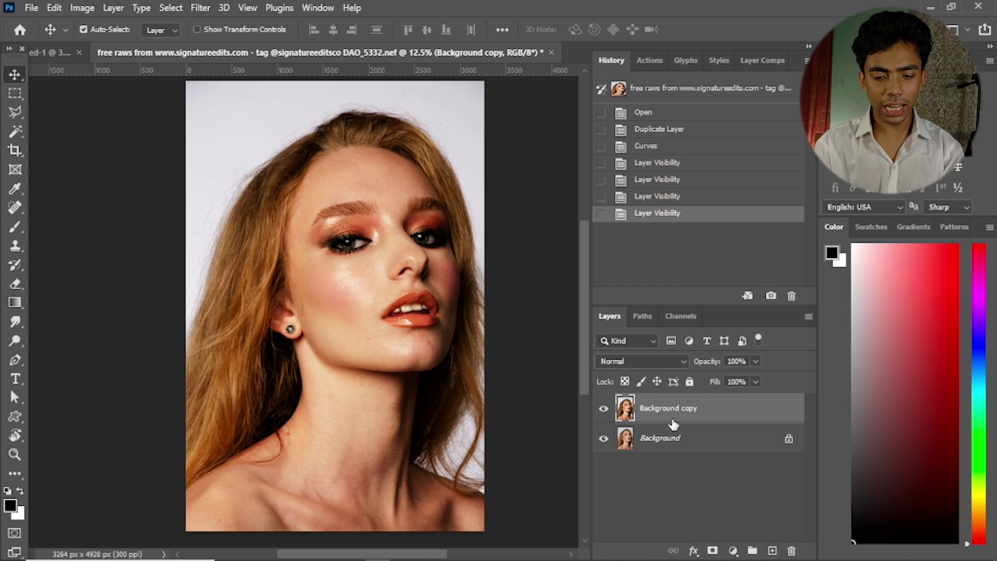
Add a layer mask to the Background copy layer and ready the Brush tool at size 800 with black.
{"action": "left_click", "coordinate": [711, 551]}
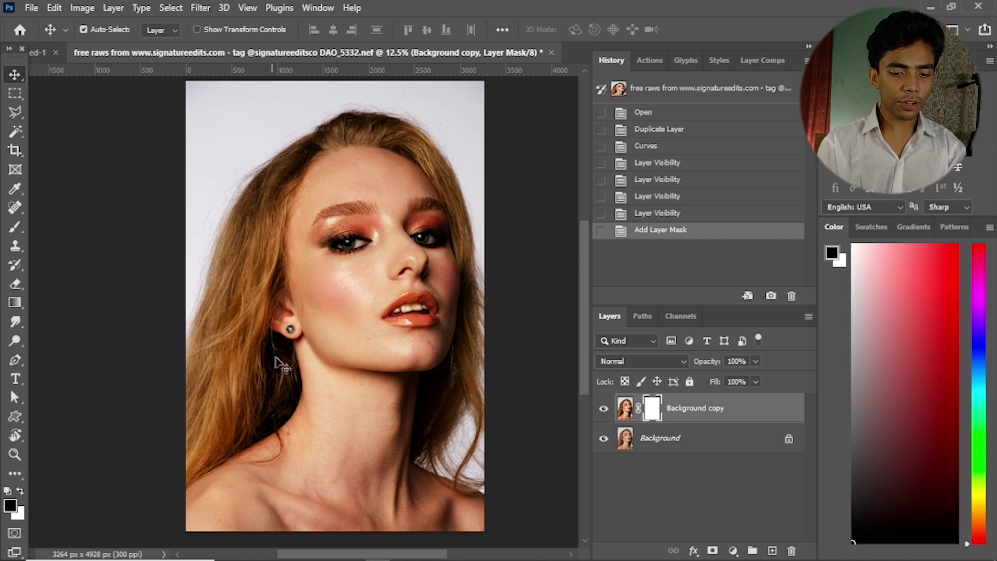
{"action": "left_click_drag", "start_coordinate": [314, 262], "coordinate": [357, 316]}
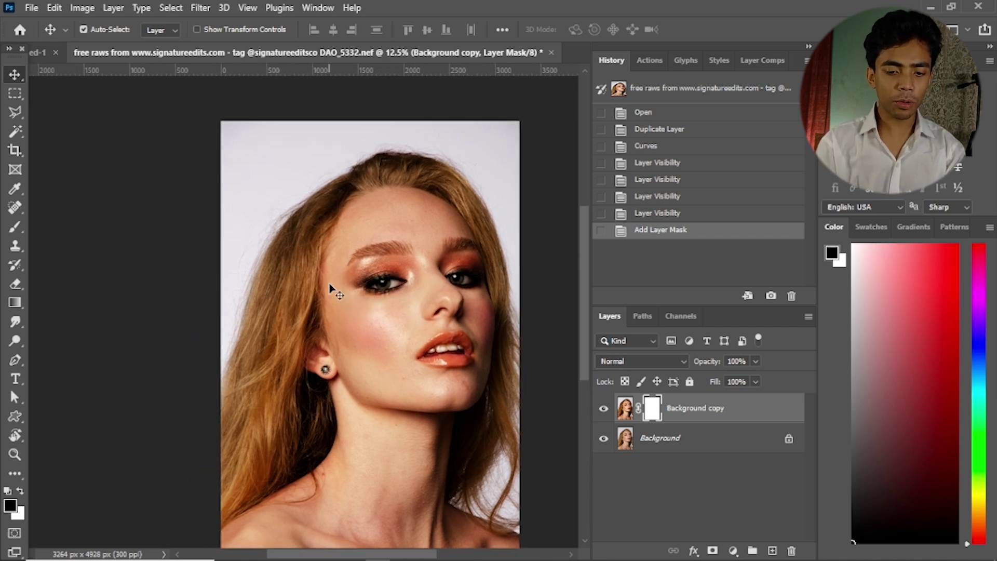
{"action": "scroll", "coordinate": [330, 288], "scroll_direction": "up", "scroll_amount": 2}
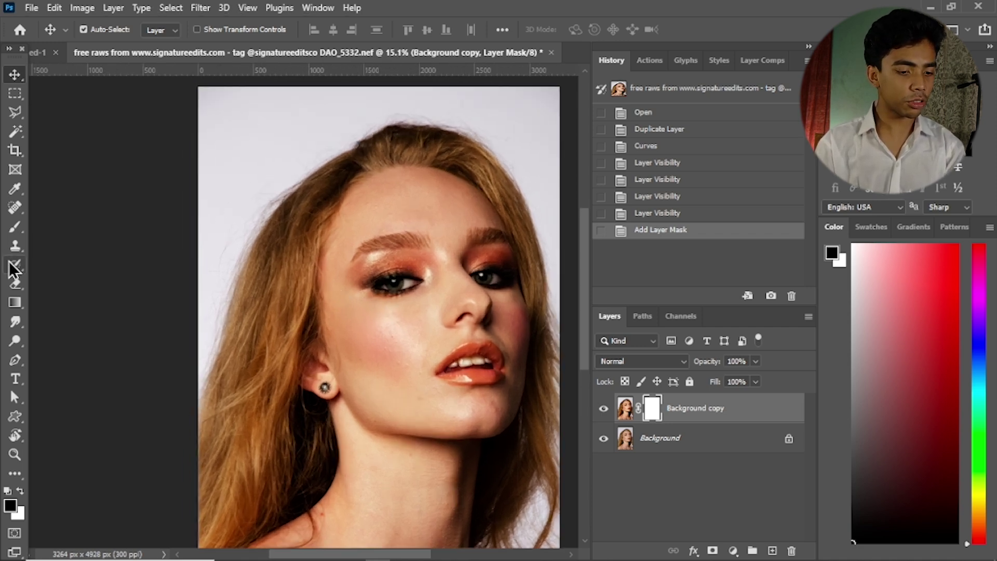
{"action": "left_click", "coordinate": [15, 227]}
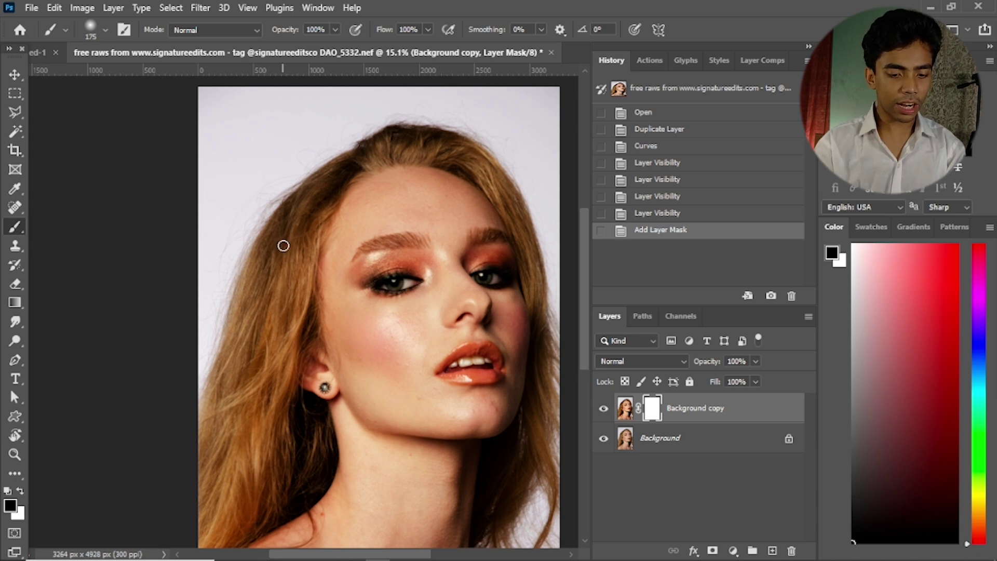
{"action": "key", "text": "bracketright"}
{"action": "key", "text": "bracketright"}
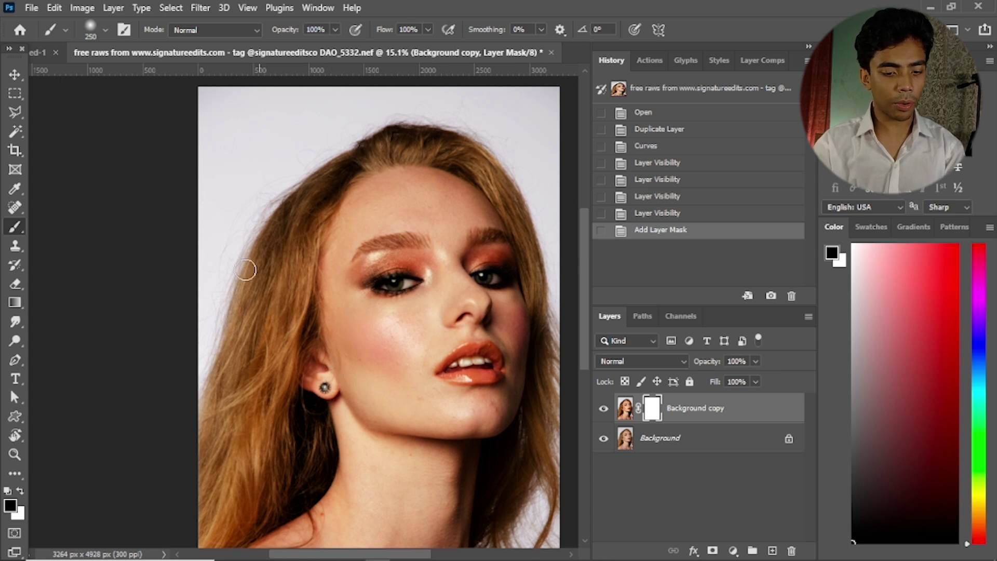
{"action": "key", "text": "bracketright"}
{"action": "key", "text": "bracketright"}
{"action": "key", "text": "bracketright"}
{"action": "key", "text": "bracketright"}
{"action": "key", "text": "bracketright"}
{"action": "key", "text": "bracketright"}
Paint black on the mask over the backdrop and long hair on the portrait's left side, and undo the last stroke.
{"action": "left_click_drag", "start_coordinate": [251, 147], "coordinate": [258, 111]}
{"action": "left_click_drag", "start_coordinate": [226, 301], "coordinate": [249, 270]}
{"action": "mouse_move", "coordinate": [260, 265]}
{"action": "left_mouse_down"}
{"action": "mouse_move", "coordinate": [276, 249]}
{"action": "mouse_move", "coordinate": [268, 216]}
{"action": "mouse_move", "coordinate": [274, 234]}
{"action": "left_mouse_up"}
{"action": "mouse_move", "coordinate": [274, 233]}
{"action": "left_mouse_down"}
{"action": "mouse_move", "coordinate": [269, 218]}
{"action": "mouse_move", "coordinate": [269, 280]}
{"action": "mouse_move", "coordinate": [240, 410]}
{"action": "left_mouse_up"}
{"action": "mouse_move", "coordinate": [245, 318]}
{"action": "left_mouse_down"}
{"action": "mouse_move", "coordinate": [254, 285]}
{"action": "mouse_move", "coordinate": [263, 343]}
{"action": "mouse_move", "coordinate": [252, 388]}
{"action": "mouse_move", "coordinate": [261, 374]}
{"action": "mouse_move", "coordinate": [289, 437]}
{"action": "mouse_move", "coordinate": [278, 460]}
{"action": "mouse_move", "coordinate": [250, 472]}
{"action": "left_mouse_up"}
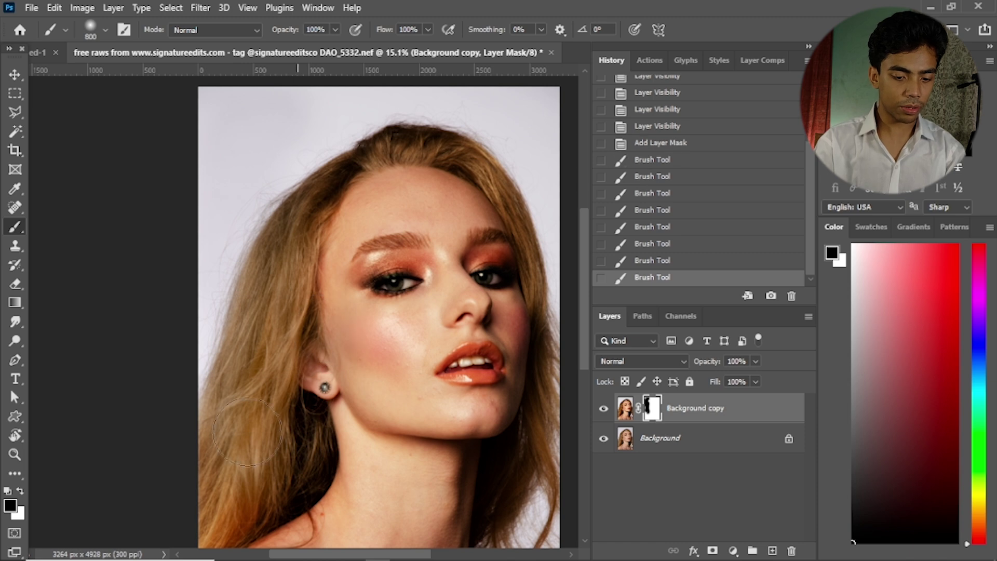
{"action": "key", "text": "ctrl+z"}
Paint black on the mask over the lower hair strands above the shoulder and the hair around the earring-side ear.
{"action": "scroll", "coordinate": [245, 429], "scroll_direction": "up", "scroll_amount": 4, "text": "alt"}
{"action": "scroll", "coordinate": [245, 426], "scroll_direction": "up", "scroll_amount": 1, "text": "alt"}
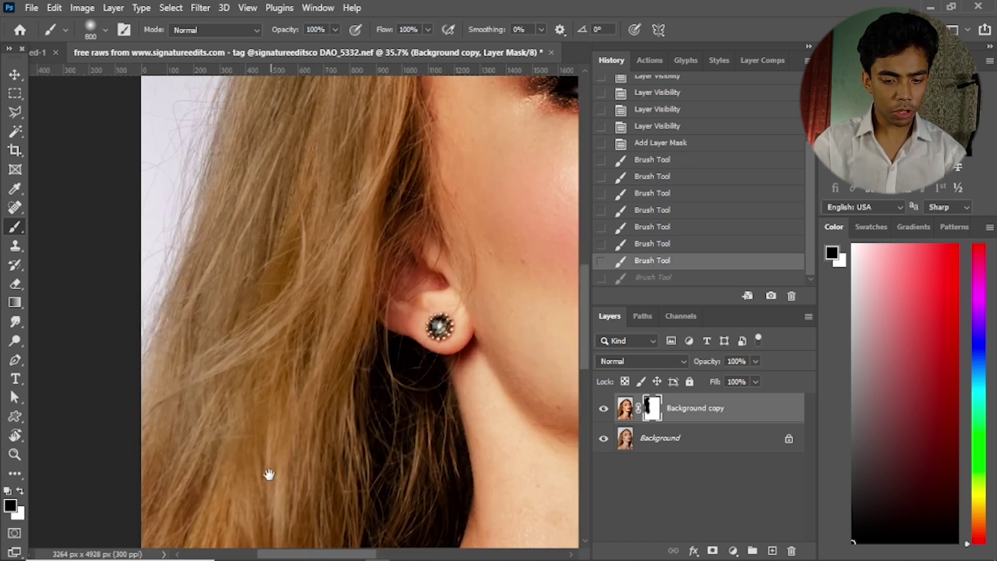
{"action": "scroll", "coordinate": [267, 472], "scroll_direction": "down", "scroll_amount": 4}
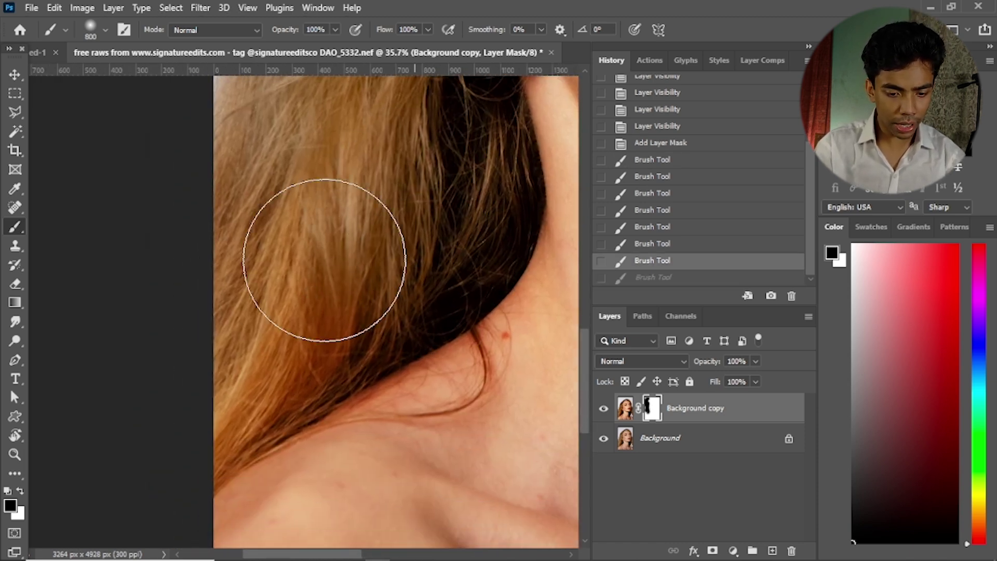
{"action": "left_click_drag", "start_coordinate": [325, 234], "coordinate": [236, 294]}
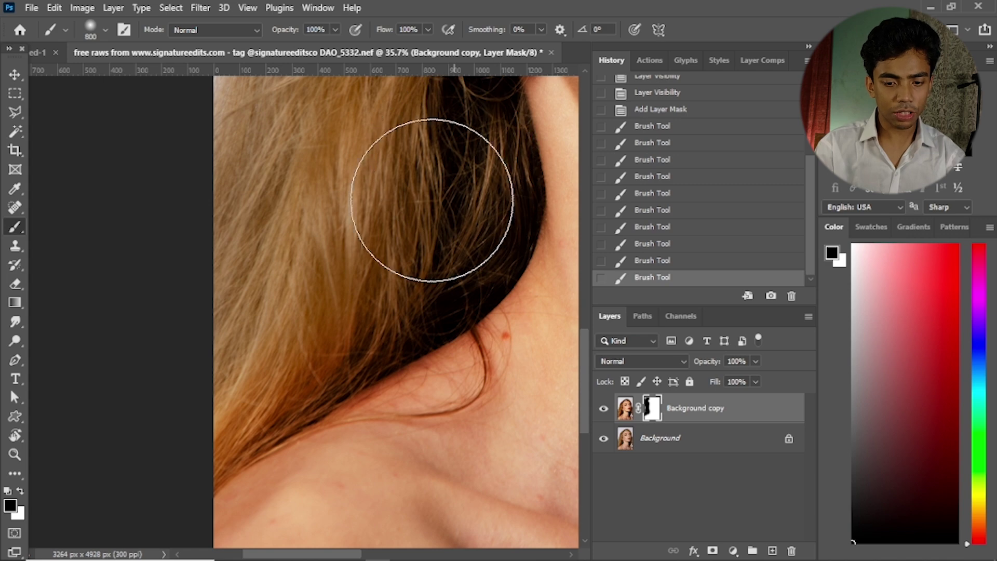
{"action": "mouse_move", "coordinate": [412, 182]}
{"action": "left_mouse_down"}
{"action": "mouse_move", "coordinate": [238, 316]}
{"action": "mouse_move", "coordinate": [306, 267]}
{"action": "mouse_move", "coordinate": [280, 315]}
{"action": "mouse_move", "coordinate": [300, 322]}
{"action": "left_mouse_up"}
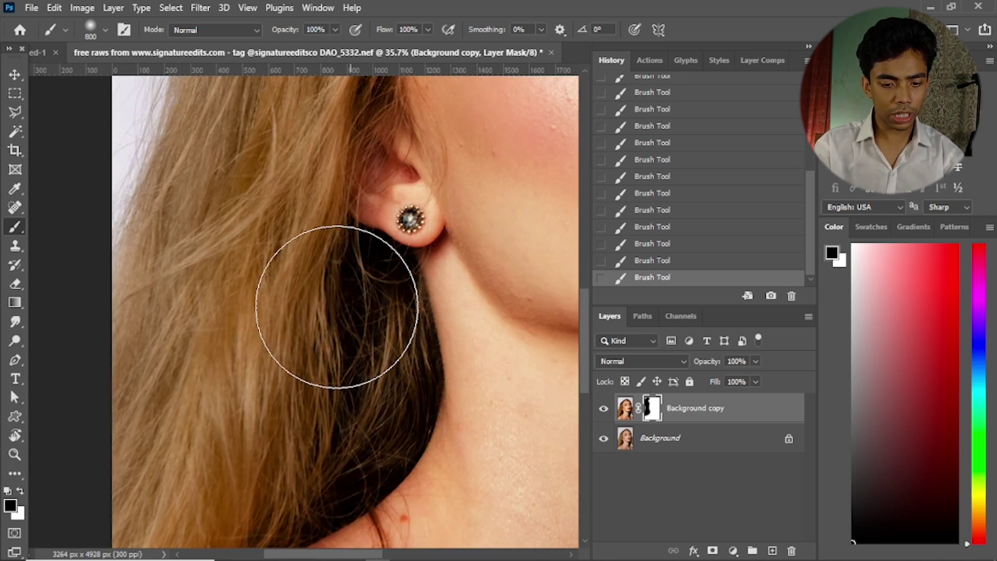
{"action": "left_click_drag", "start_coordinate": [287, 230], "coordinate": [277, 439]}
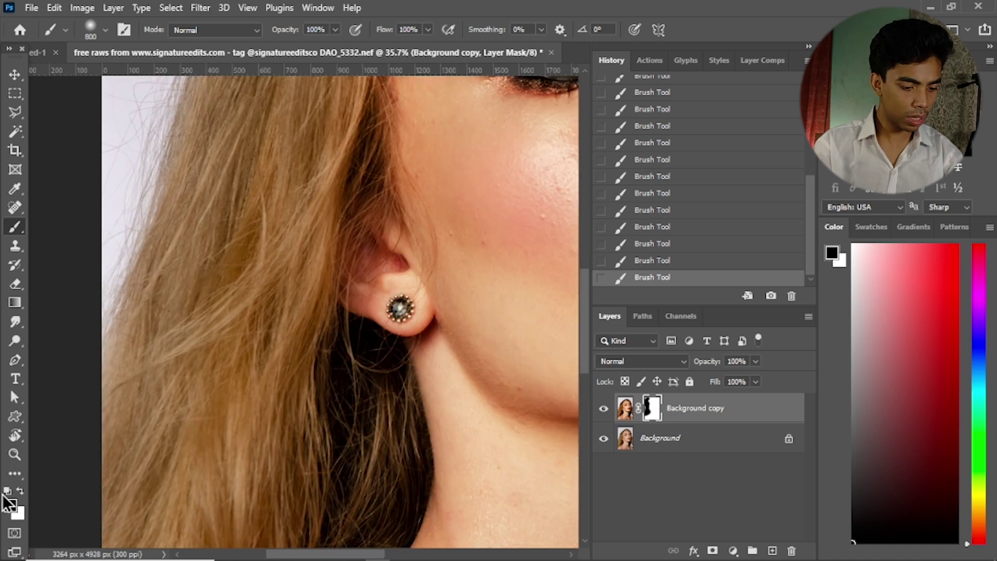
{"action": "left_click_drag", "start_coordinate": [280, 387], "coordinate": [334, 423]}
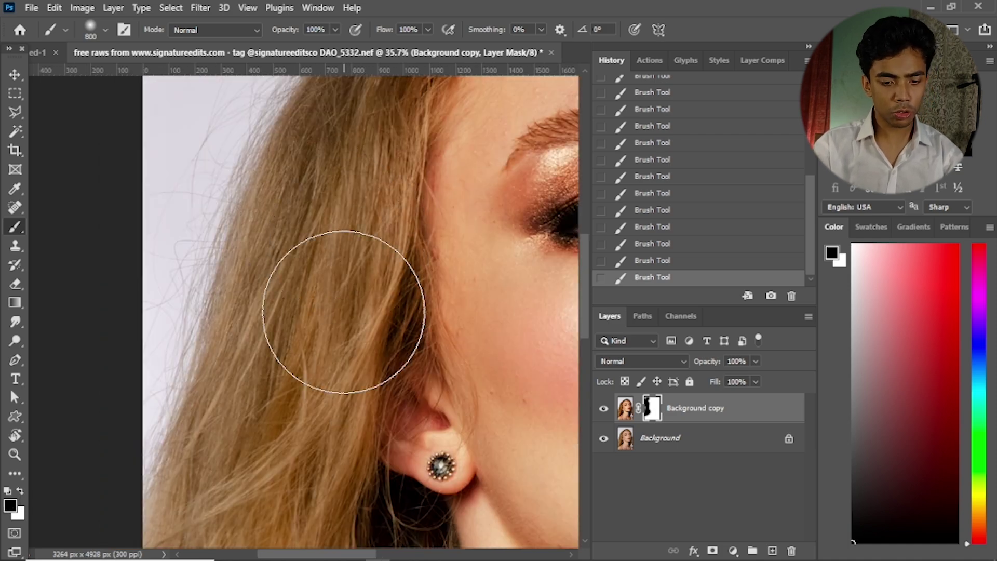
{"action": "left_click_drag", "start_coordinate": [421, 251], "coordinate": [389, 394]}
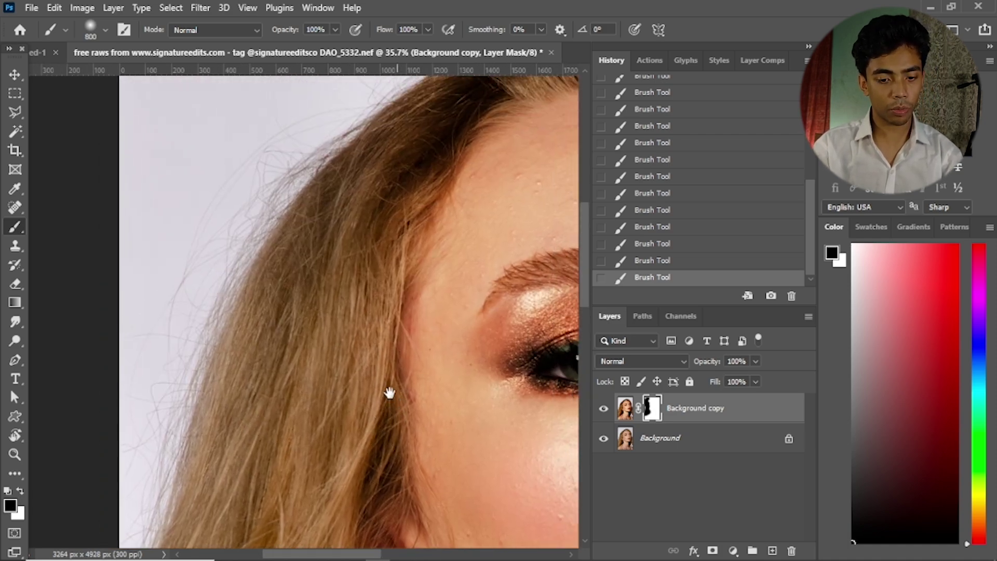
Reduce the brush to size 400 and paint black on the mask along the hairline up to the crown.
{"action": "key", "text": "bracketleft"}
{"action": "key", "text": "bracketleft"}
{"action": "key", "text": "bracketleft"}
{"action": "key", "text": "bracketleft"}
{"action": "left_click_drag", "start_coordinate": [395, 150], "coordinate": [335, 306]}
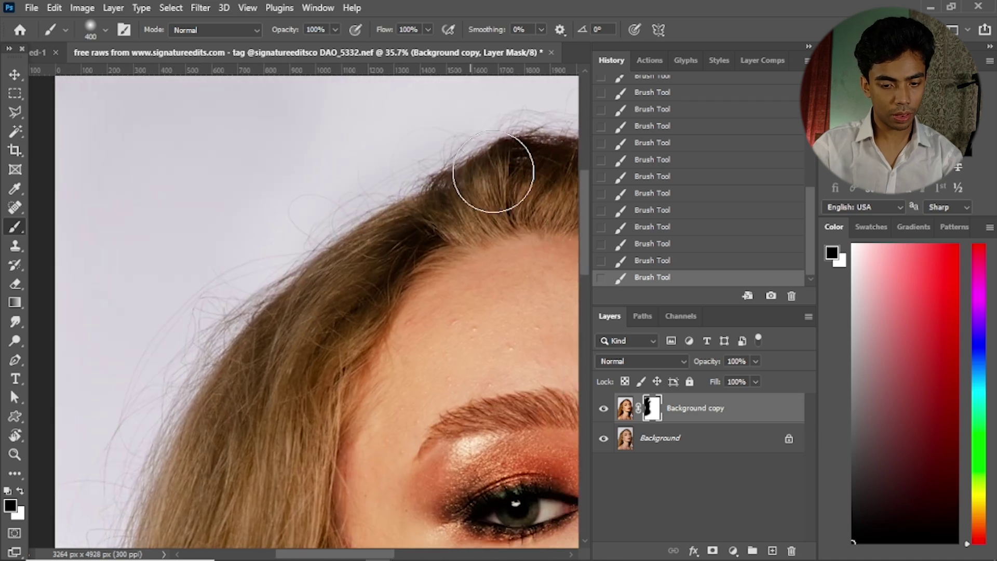
{"action": "left_click_drag", "start_coordinate": [507, 185], "coordinate": [232, 249]}
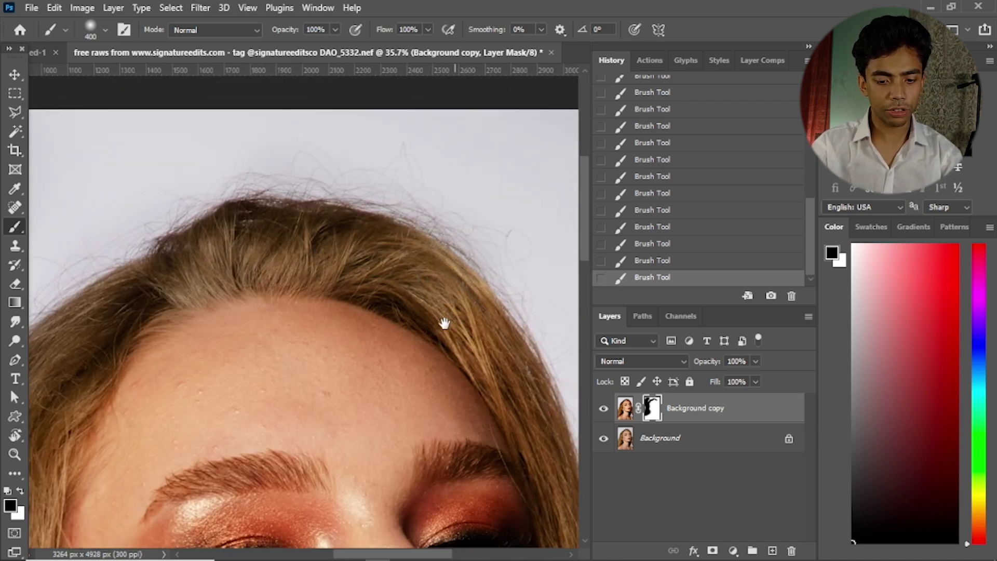
Paint black on the mask down the hair on the portrait's right side, from the crown to the shoulder.
{"action": "left_click_drag", "start_coordinate": [445, 323], "coordinate": [349, 160]}
{"action": "left_click_drag", "start_coordinate": [390, 321], "coordinate": [369, 251]}
{"action": "left_click_drag", "start_coordinate": [395, 293], "coordinate": [356, 190]}
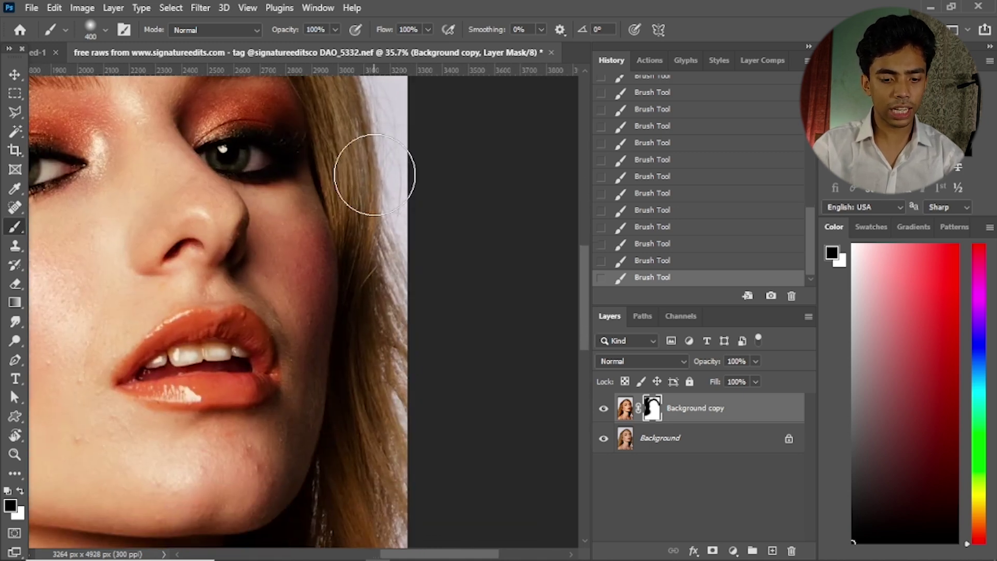
{"action": "left_click_drag", "start_coordinate": [396, 349], "coordinate": [376, 229]}
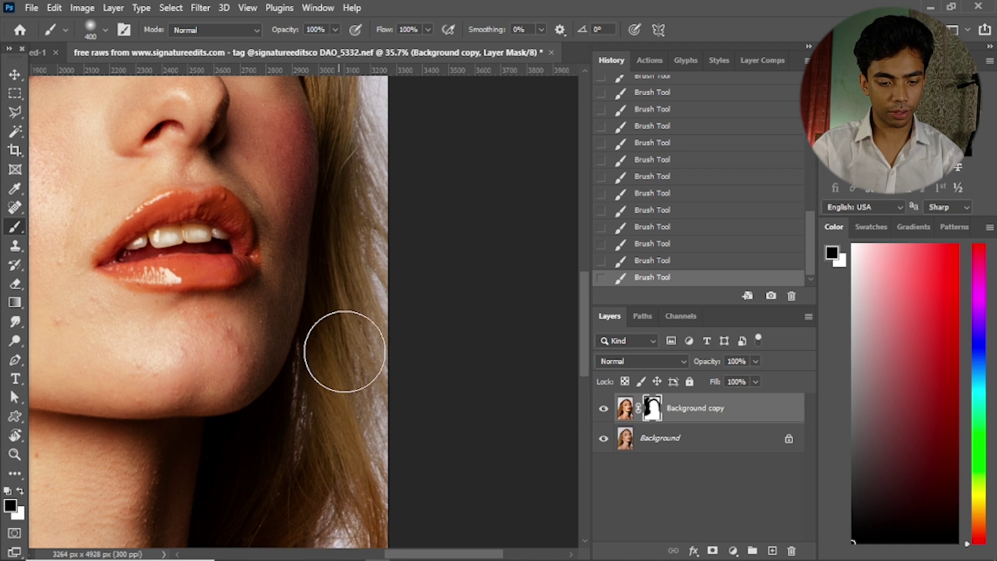
{"action": "left_click_drag", "start_coordinate": [363, 524], "coordinate": [405, 364]}
{"action": "left_click_drag", "start_coordinate": [362, 472], "coordinate": [311, 294]}
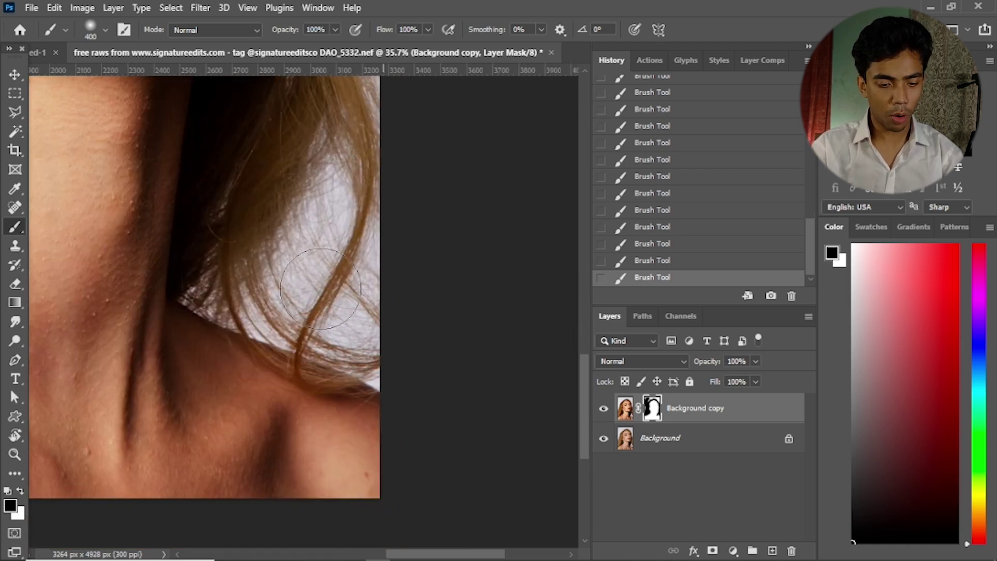
{"action": "left_click_drag", "start_coordinate": [269, 201], "coordinate": [363, 311]}
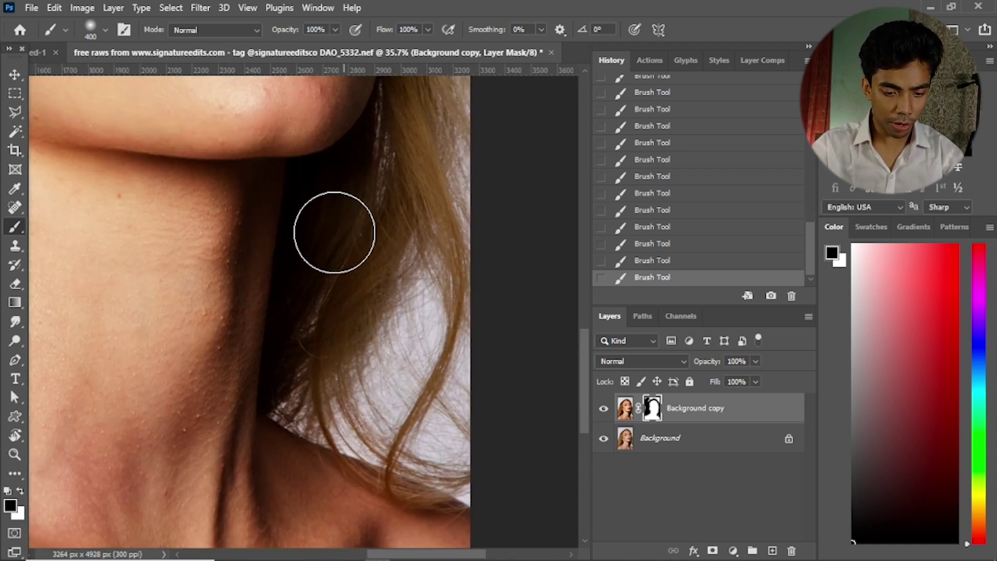
Increase the hardness of the size 400 brush for masking the remaining backdrop.
{"action": "scroll", "coordinate": [447, 281], "scroll_direction": "up", "scroll_amount": 10}
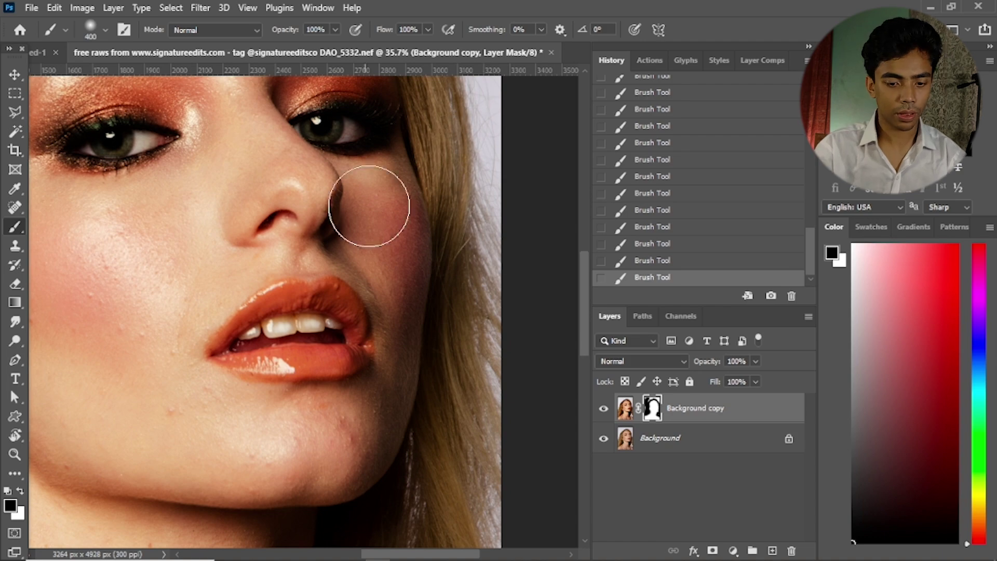
{"action": "right_click", "coordinate": [450, 204]}
{"action": "left_click", "coordinate": [535, 420]}
{"action": "key", "text": "Return"}
{"action": "scroll", "coordinate": [515, 344], "scroll_direction": "down", "scroll_amount": 3}
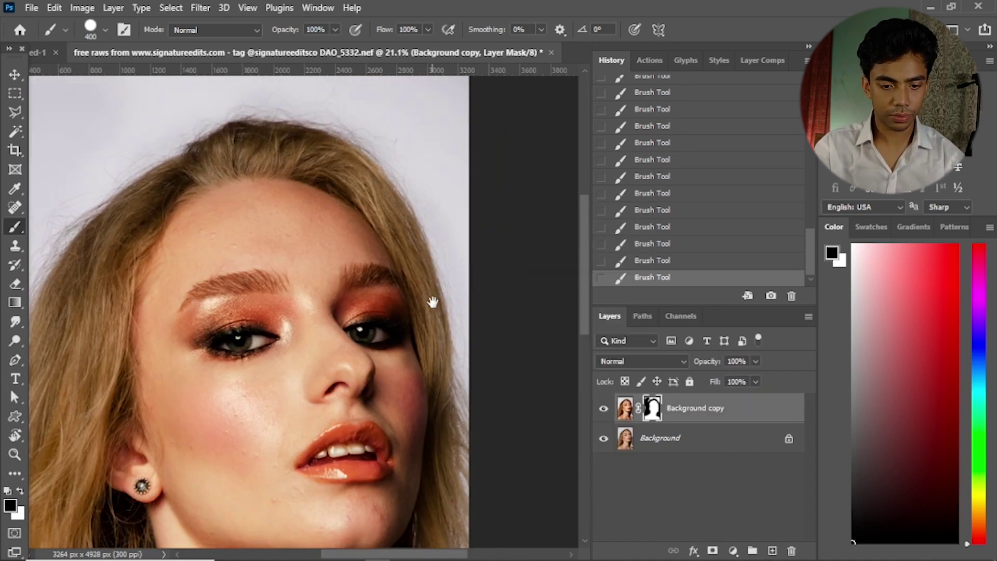
{"action": "scroll", "coordinate": [467, 249], "scroll_direction": "left", "scroll_amount": 5}
{"action": "scroll", "coordinate": [218, 196], "scroll_direction": "down", "scroll_amount": 2}
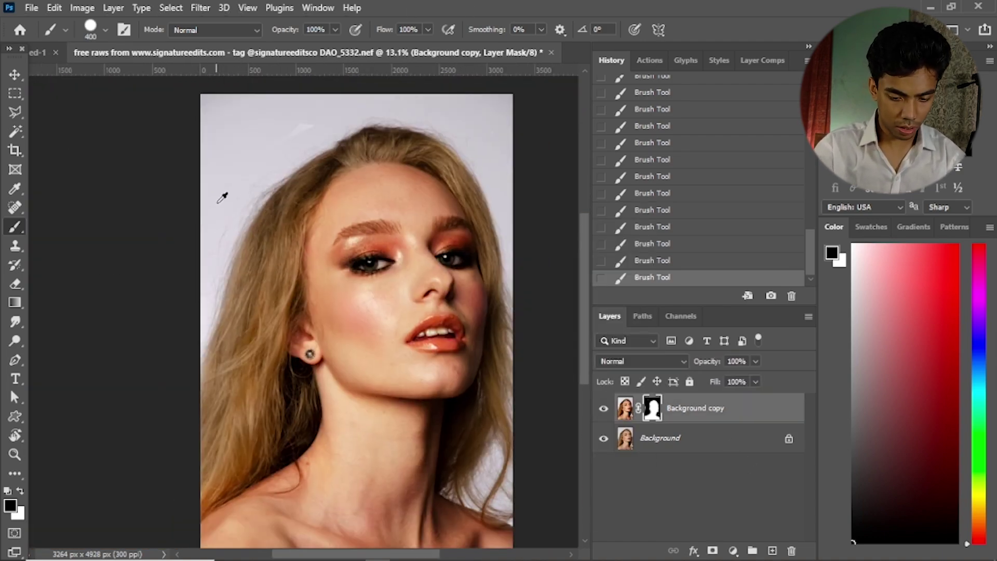
Enlarge the brush to size 1300 and mask out the remaining backdrop around the woman in black.
{"action": "key", "text": "bracketright"}
{"action": "key", "text": "bracketright"}
{"action": "key", "text": "bracketright"}
{"action": "key", "text": "bracketright"}
{"action": "key", "text": "bracketright"}
{"action": "key", "text": "bracketright"}
{"action": "key", "text": "bracketright"}
{"action": "key", "text": "bracketright"}
{"action": "key", "text": "bracketright"}
{"action": "mouse_move", "coordinate": [436, 317]}
{"action": "left_mouse_down"}
{"action": "mouse_move", "coordinate": [403, 301]}
{"action": "mouse_move", "coordinate": [404, 269]}
{"action": "left_mouse_up"}
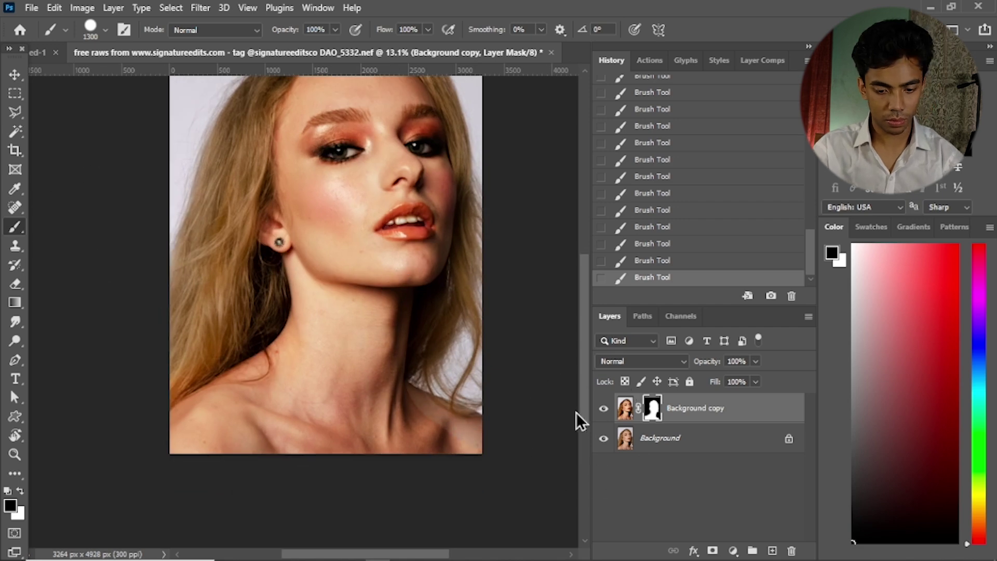
Toggle the Background copy layer's visibility off and on twice to compare the masked result with the original.
{"action": "left_click", "coordinate": [603, 408]}
{"action": "left_click", "coordinate": [603, 408]}
{"action": "left_click", "coordinate": [603, 408]}
{"action": "left_click", "coordinate": [603, 409]}
Paint extra black brush strokes on the mask over the outer hair on the portrait's left side.
{"action": "left_click_drag", "start_coordinate": [181, 290], "coordinate": [191, 304]}
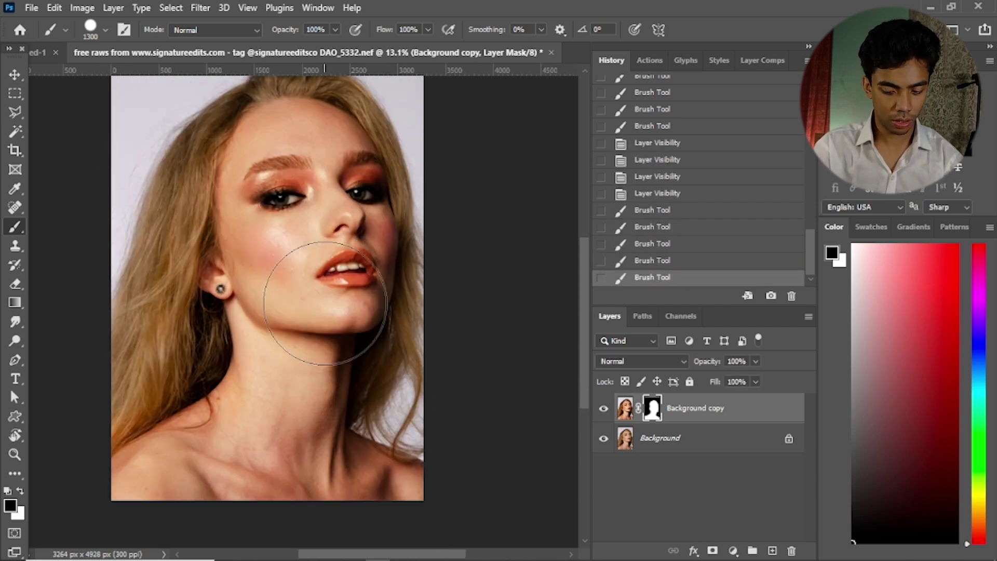
{"action": "scroll", "coordinate": [332, 326], "scroll_direction": "down", "scroll_amount": 4}
{"action": "left_click_drag", "start_coordinate": [257, 341], "coordinate": [363, 340]}
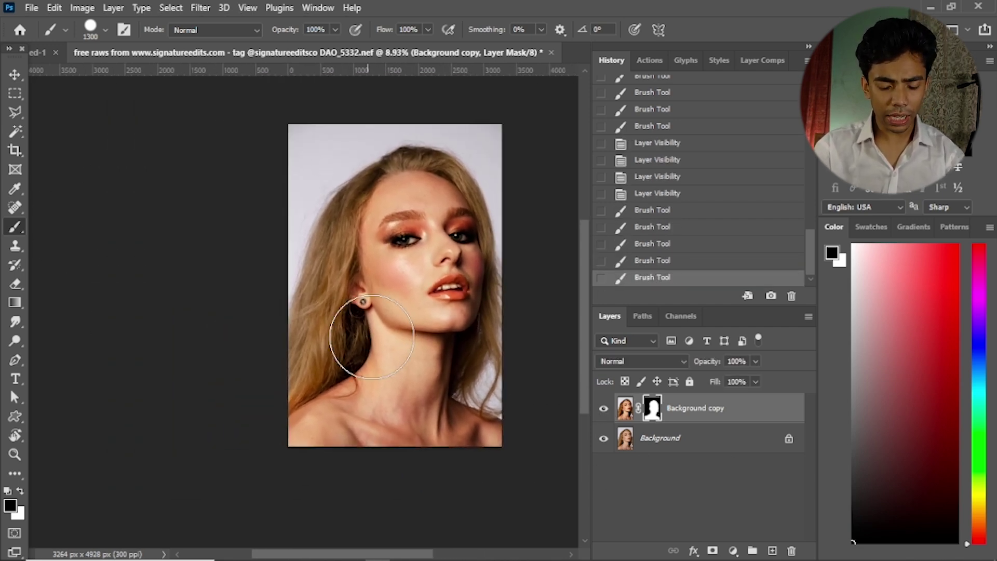
{"action": "left_click_drag", "start_coordinate": [433, 357], "coordinate": [383, 374]}
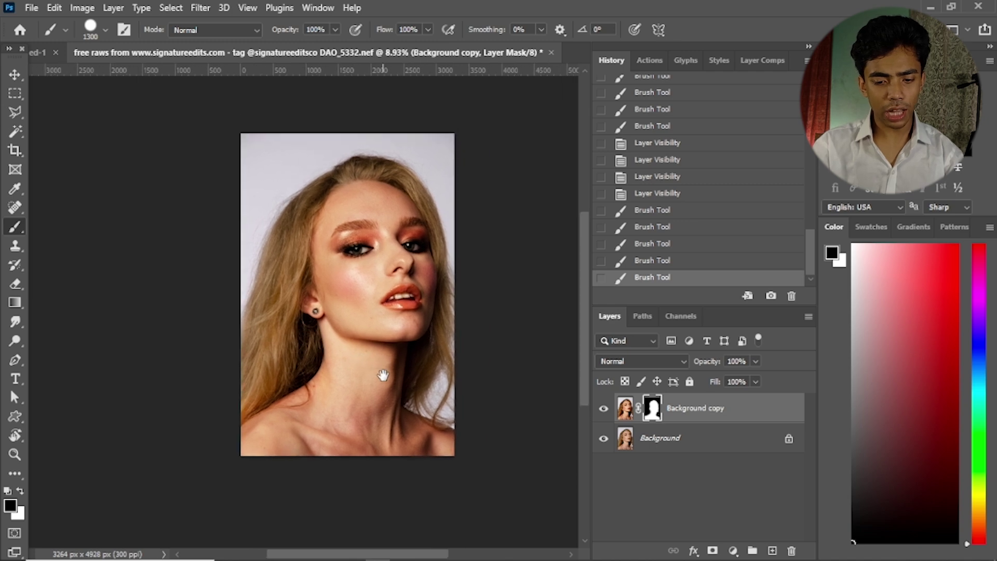
{"action": "scroll", "coordinate": [382, 366], "scroll_direction": "up", "scroll_amount": 1}
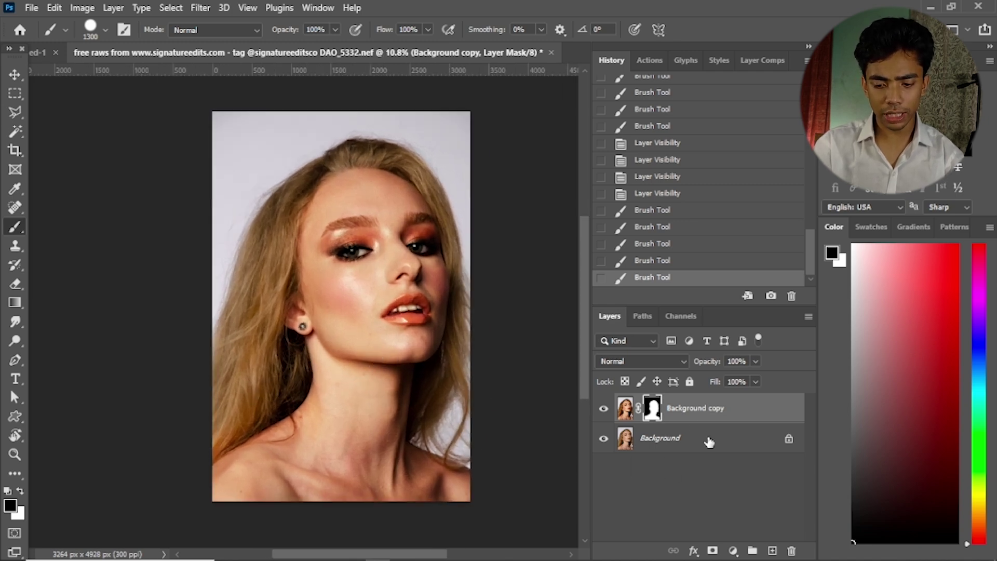
Hide the Background copy layer to view the original portrait, and switch to the Move tool.
{"action": "left_click", "coordinate": [602, 409]}
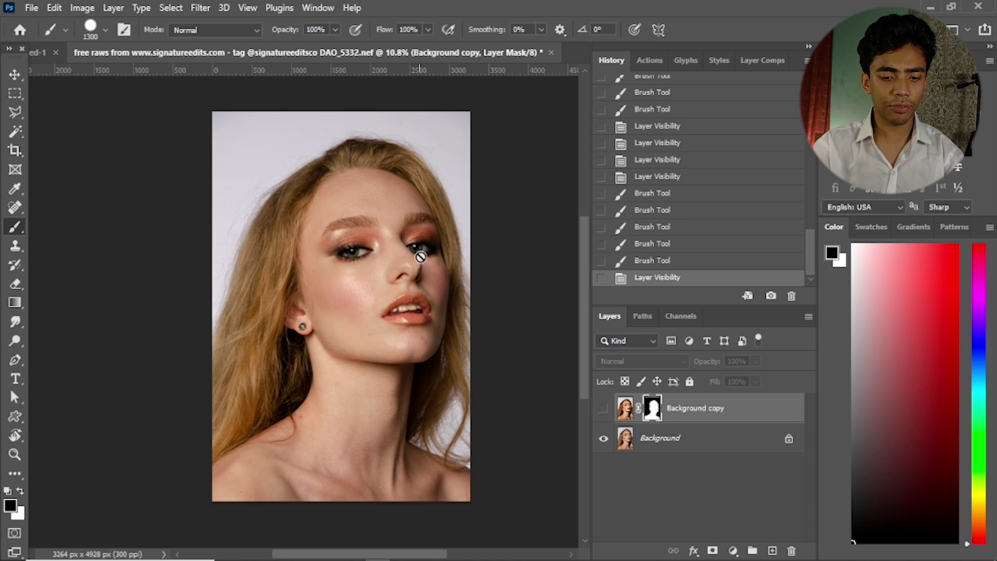
{"action": "left_click", "coordinate": [15, 75]}
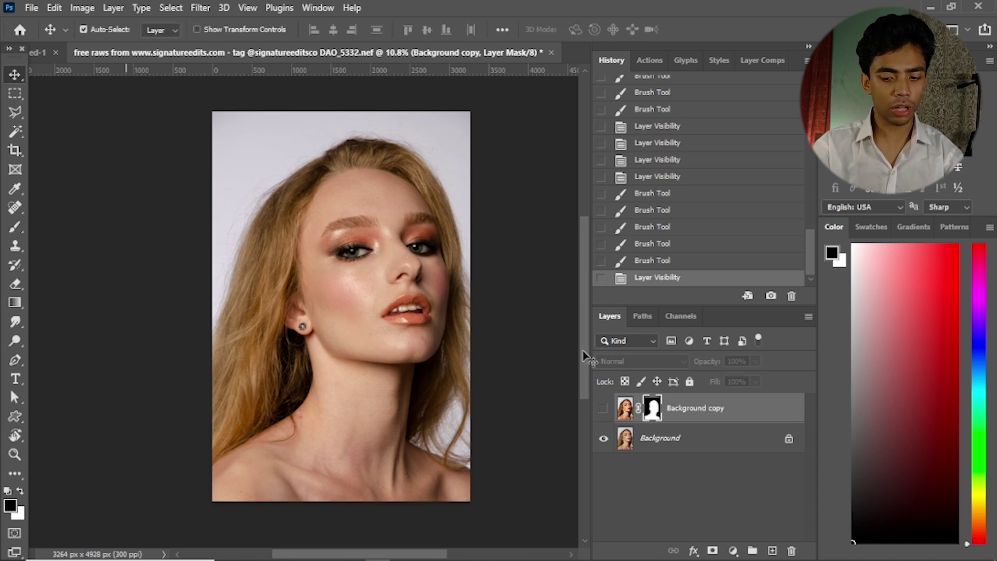
Show the Background copy layer again and toggle its visibility to compare the masked result with the original portrait.
{"action": "left_click", "coordinate": [603, 409]}
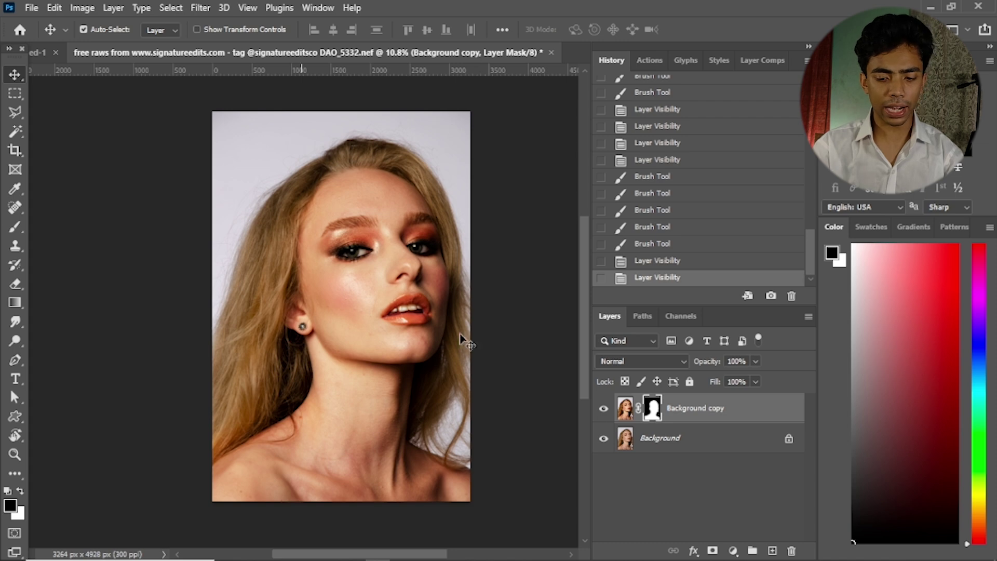
{"action": "left_click", "coordinate": [604, 409]}
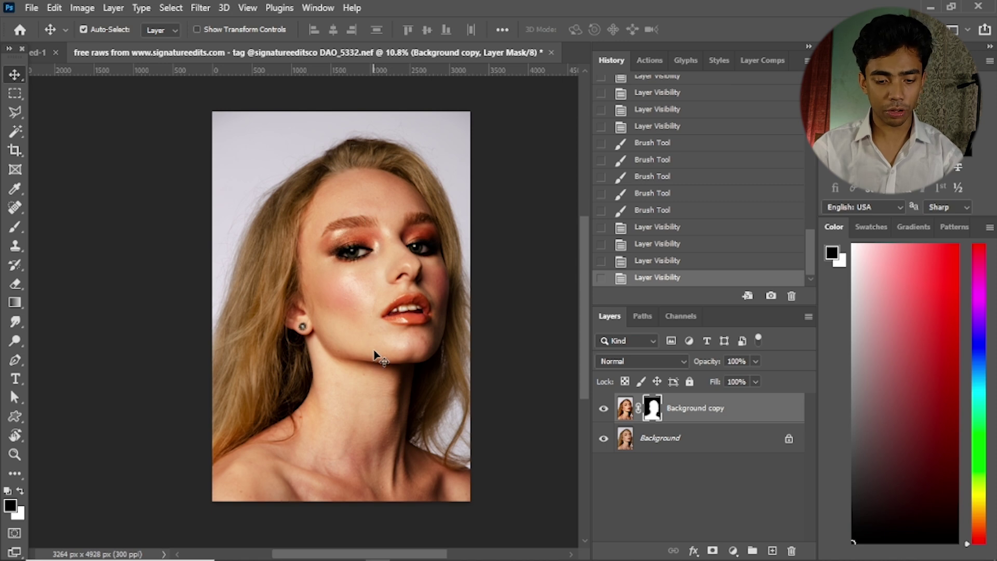
Reduce the Brush to size 125 and paint black on the mask over the hair along the forehead hairline.
{"action": "scroll", "coordinate": [382, 252], "scroll_direction": "up", "scroll_amount": 3}
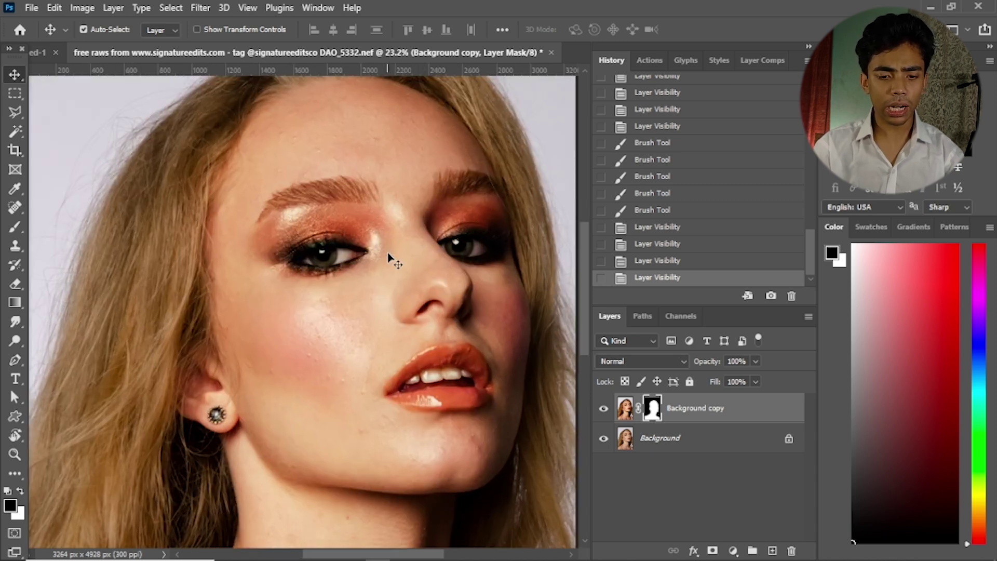
{"action": "left_click_drag", "start_coordinate": [427, 187], "coordinate": [379, 289]}
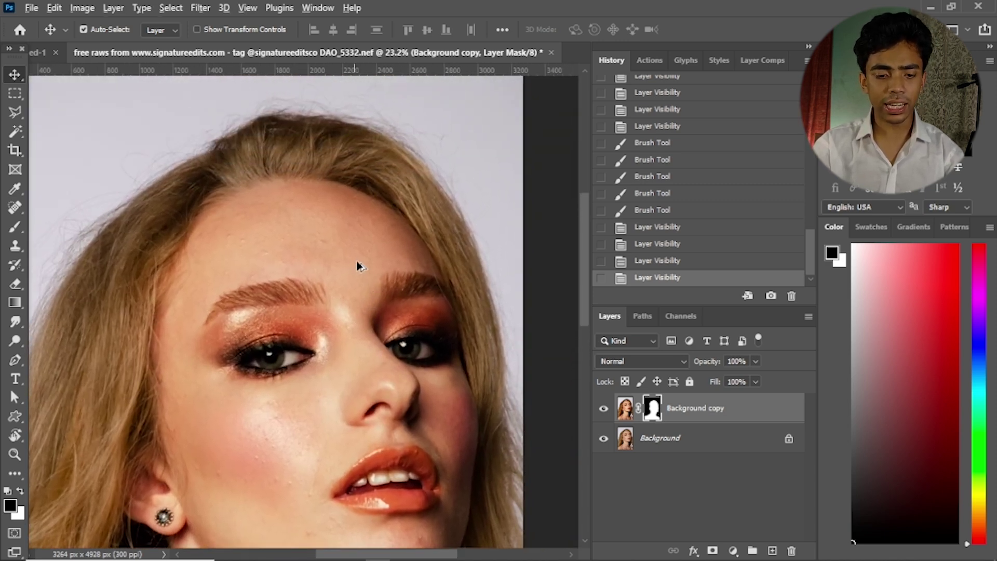
{"action": "scroll", "coordinate": [358, 257], "scroll_direction": "up", "scroll_amount": 2}
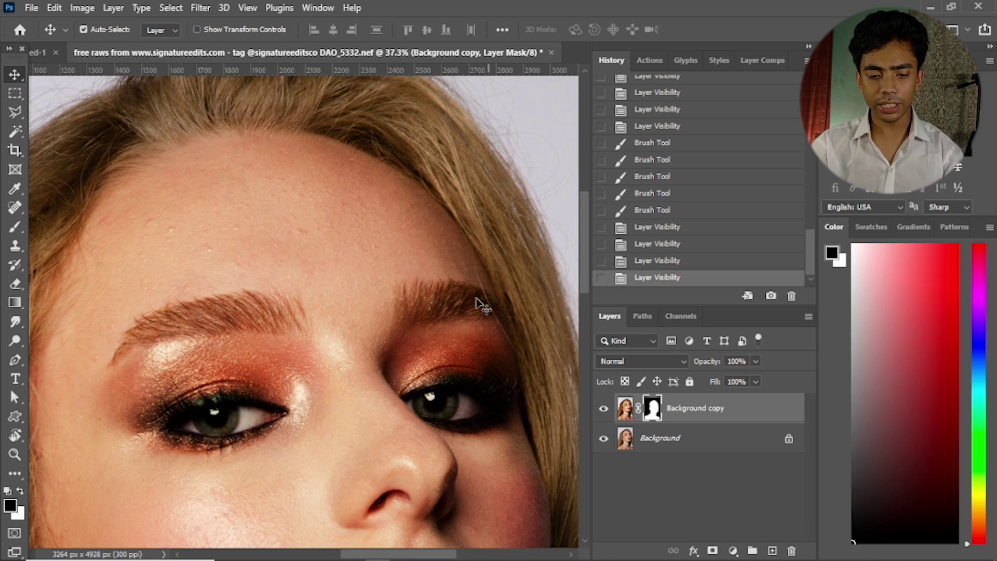
{"action": "left_click_drag", "start_coordinate": [363, 199], "coordinate": [359, 214]}
{"action": "scroll", "coordinate": [345, 289], "scroll_direction": "up", "scroll_amount": 2}
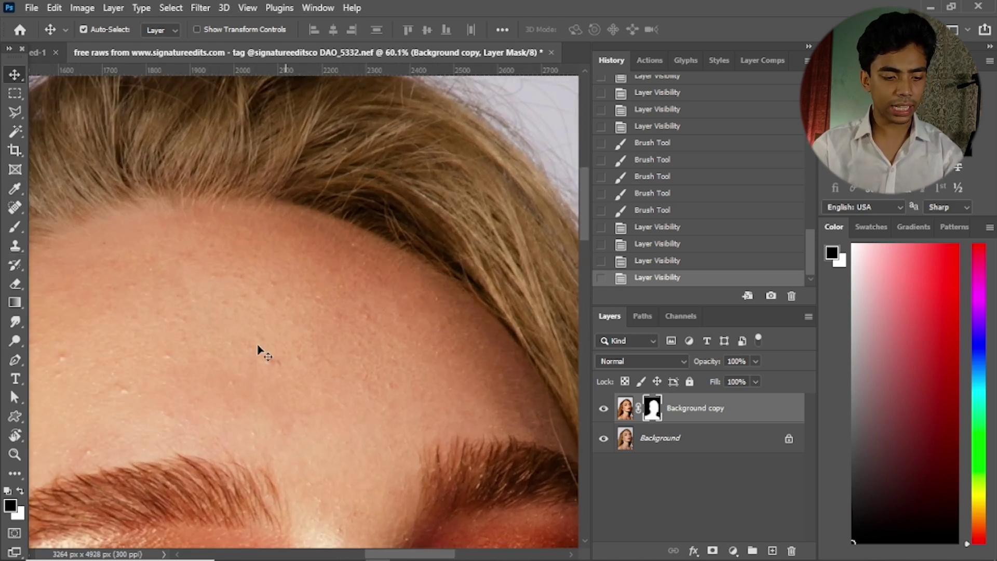
{"action": "left_click", "coordinate": [15, 227]}
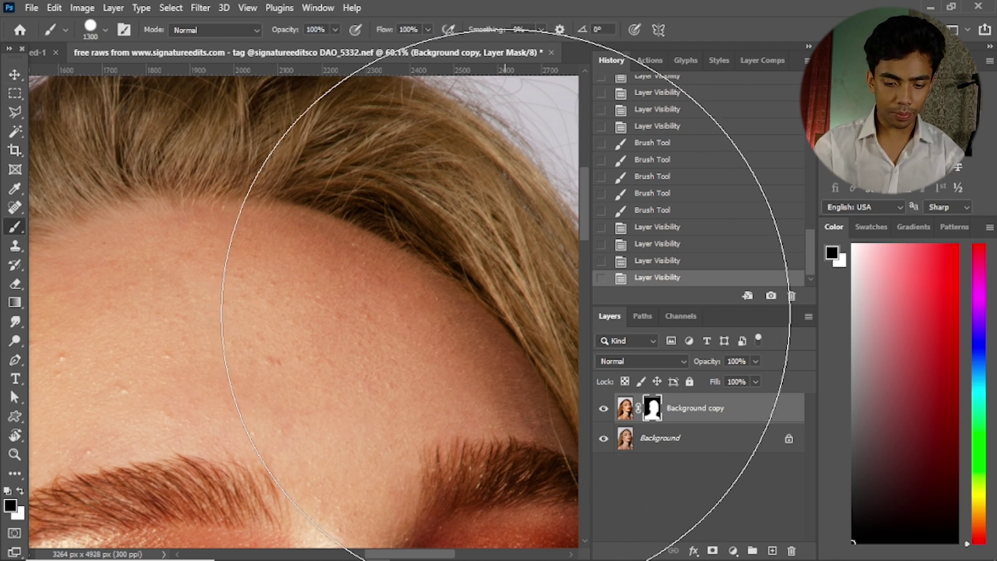
{"action": "key", "text": "bracketleft"}
{"action": "key", "text": "bracketleft"}
{"action": "key", "text": "bracketleft"}
{"action": "key", "text": "bracketleft"}
{"action": "key", "text": "bracketleft"}
{"action": "key", "text": "bracketleft"}
{"action": "key", "text": "bracketleft"}
{"action": "key", "text": "bracketleft"}
{"action": "key", "text": "bracketleft"}
{"action": "key", "text": "bracketleft"}
{"action": "key", "text": "bracketleft"}
{"action": "key", "text": "bracketleft"}
{"action": "key", "text": "bracketleft"}
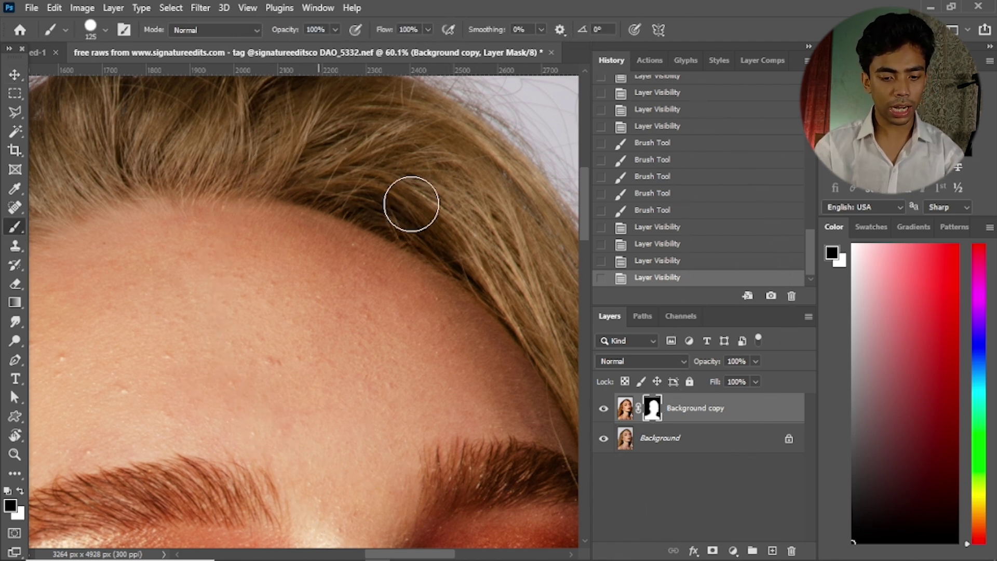
{"action": "mouse_move", "coordinate": [478, 233]}
{"action": "left_mouse_down"}
{"action": "mouse_move", "coordinate": [344, 178]}
{"action": "mouse_move", "coordinate": [434, 220]}
{"action": "mouse_move", "coordinate": [436, 240]}
{"action": "mouse_move", "coordinate": [266, 195]}
{"action": "left_mouse_up"}
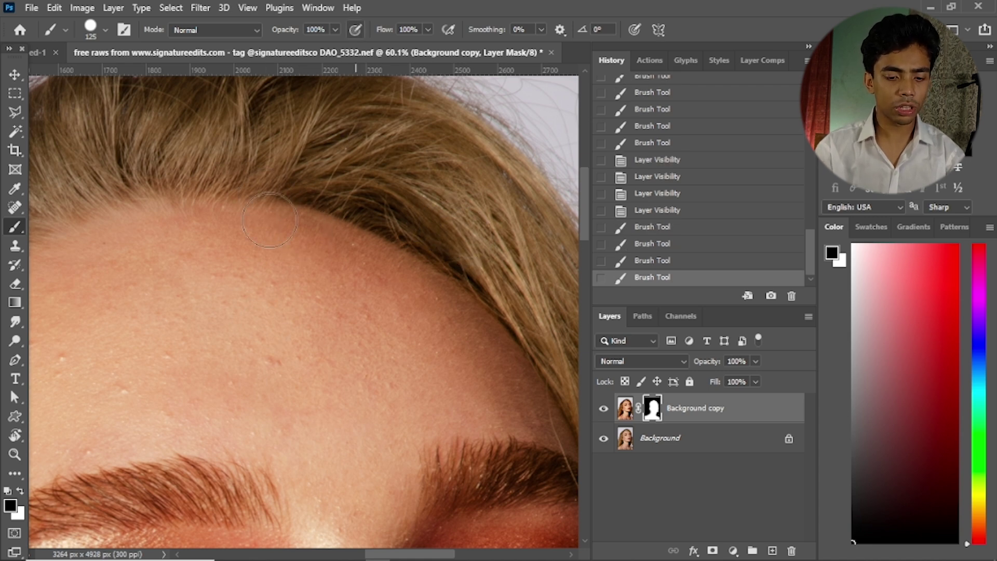
Paint a black patch on the mask over the forehead skin, and paint it back with white to restore the adjustment.
{"action": "mouse_move", "coordinate": [265, 317]}
{"action": "left_mouse_down"}
{"action": "mouse_move", "coordinate": [334, 343]}
{"action": "mouse_move", "coordinate": [333, 332]}
{"action": "mouse_move", "coordinate": [363, 364]}
{"action": "mouse_move", "coordinate": [301, 364]}
{"action": "mouse_move", "coordinate": [305, 321]}
{"action": "left_mouse_up"}
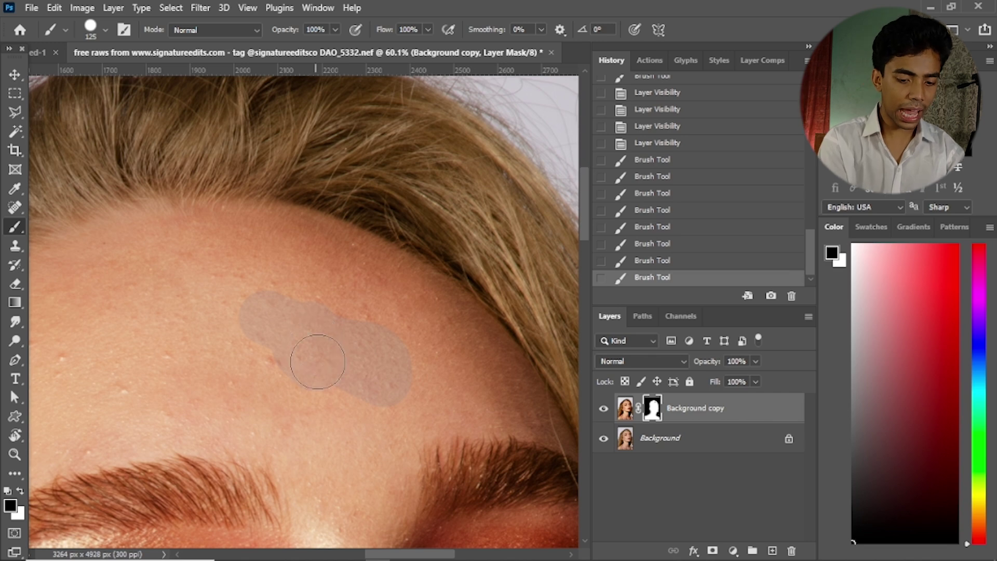
{"action": "key", "text": "x"}
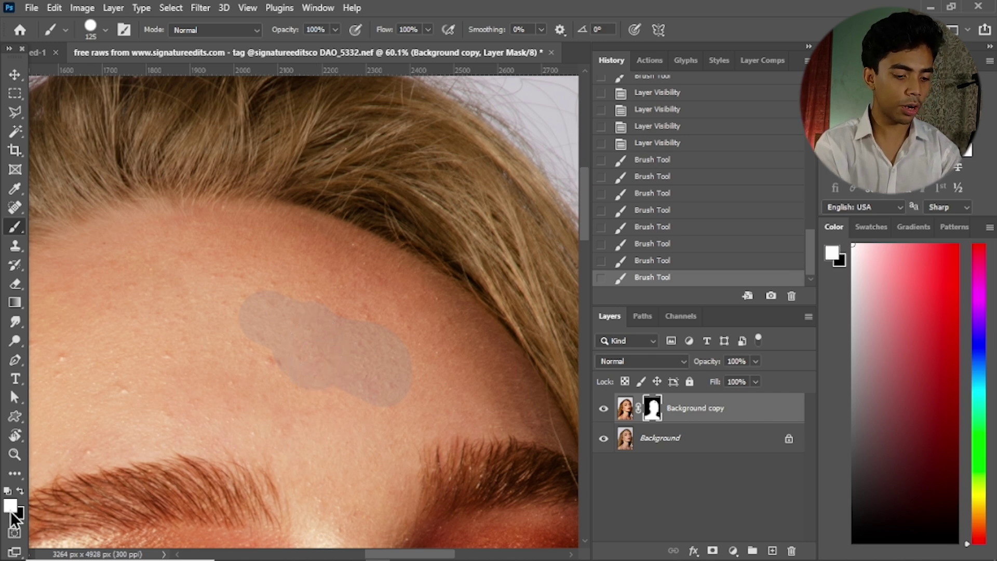
{"action": "mouse_move", "coordinate": [273, 275]}
{"action": "left_mouse_down"}
{"action": "mouse_move", "coordinate": [376, 380]}
{"action": "mouse_move", "coordinate": [383, 346]}
{"action": "left_mouse_up"}
{"action": "mouse_move", "coordinate": [311, 342]}
{"action": "left_mouse_down"}
{"action": "mouse_move", "coordinate": [288, 338]}
{"action": "mouse_move", "coordinate": [340, 387]}
{"action": "left_mouse_up"}
{"action": "left_click_drag", "start_coordinate": [249, 326], "coordinate": [240, 338]}
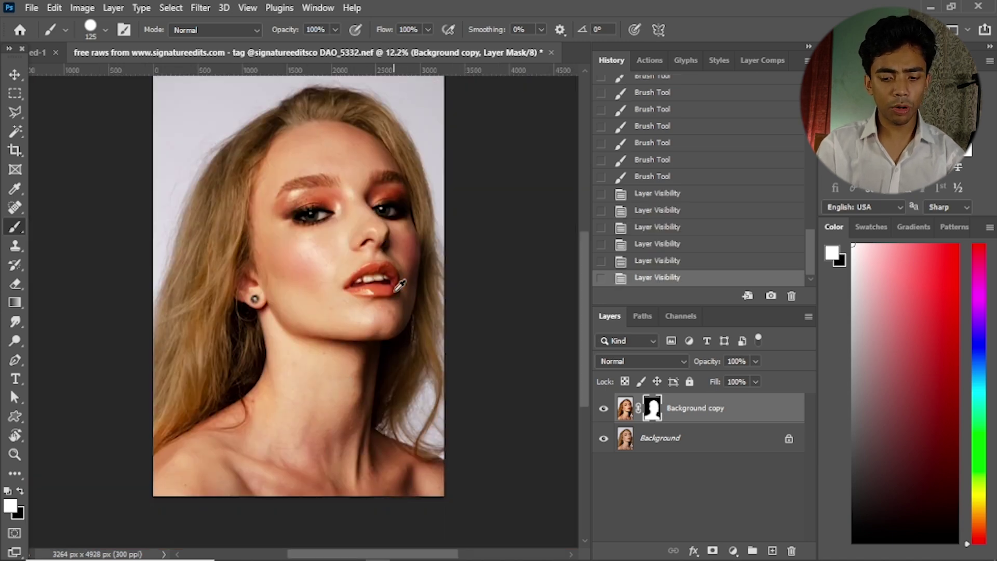
Swap the foreground colour to black and mask out the teeth and the middle of the lips.
{"action": "scroll", "coordinate": [394, 291], "scroll_direction": "up", "scroll_amount": 3}
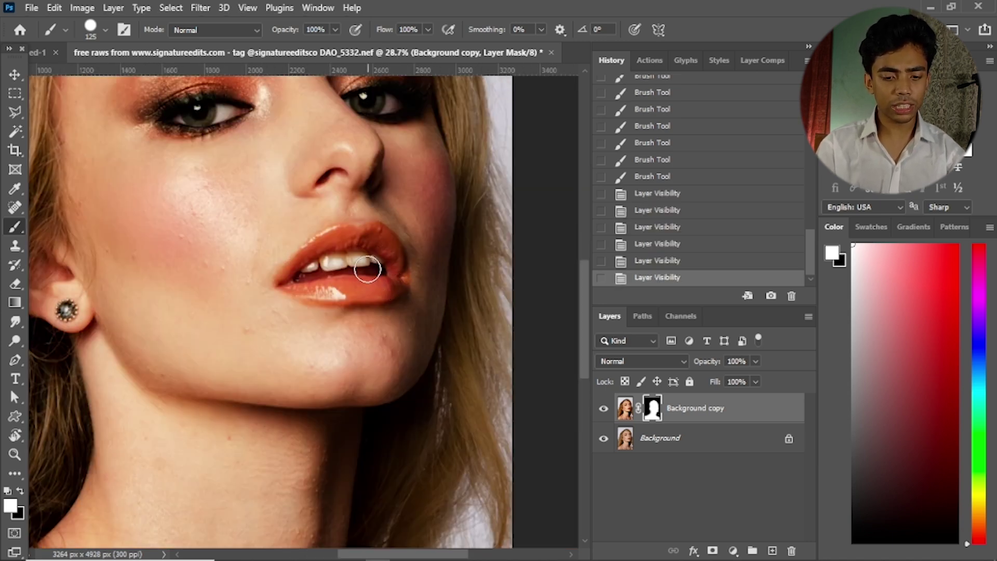
{"action": "scroll", "coordinate": [365, 266], "scroll_direction": "up", "scroll_amount": 2}
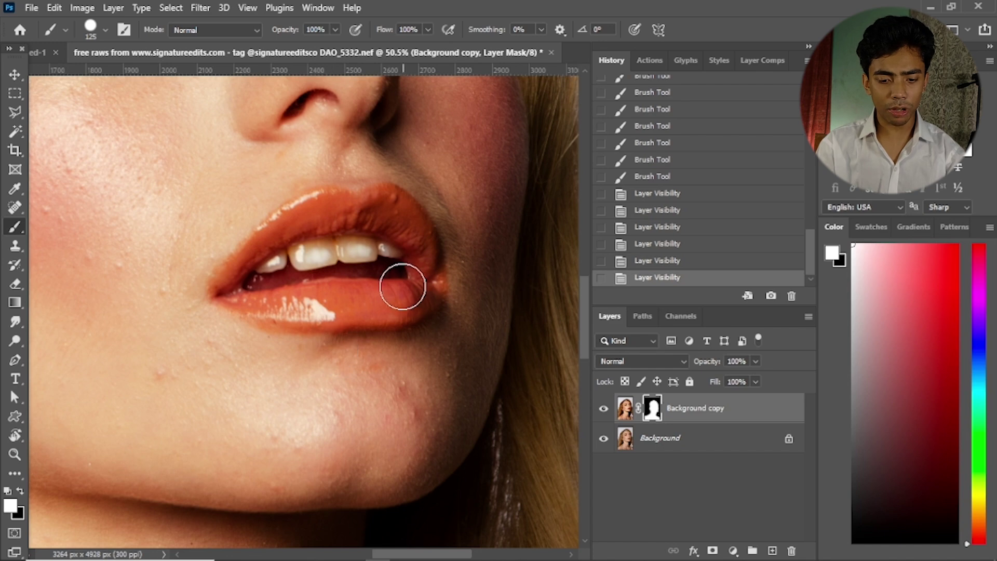
{"action": "scroll", "coordinate": [390, 268], "scroll_direction": "up", "scroll_amount": 2}
{"action": "scroll", "coordinate": [390, 251], "scroll_direction": "up", "scroll_amount": 2}
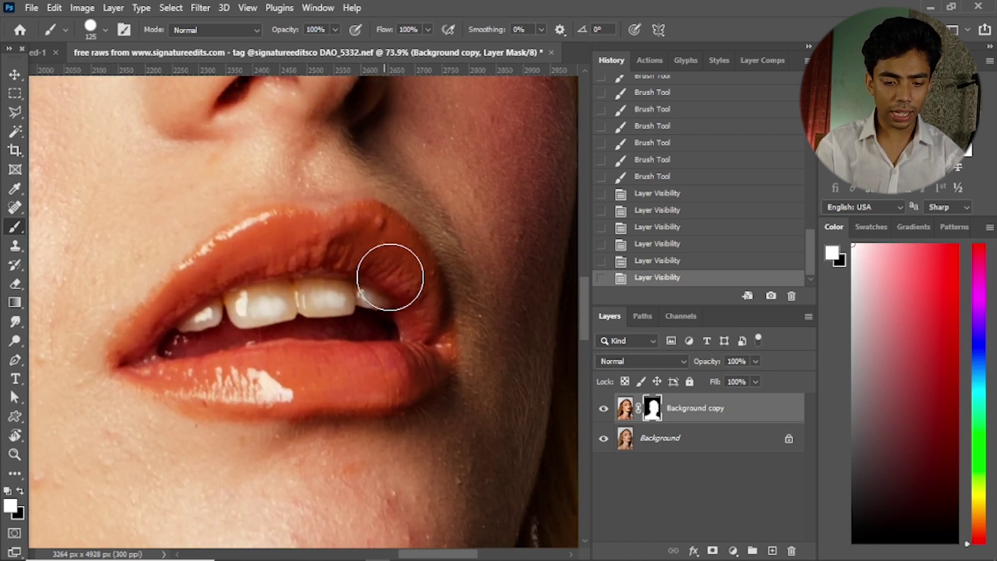
{"action": "left_click", "coordinate": [20, 491]}
{"action": "mouse_move", "coordinate": [394, 347]}
{"action": "left_mouse_down"}
{"action": "mouse_move", "coordinate": [298, 245]}
{"action": "mouse_move", "coordinate": [329, 356]}
{"action": "mouse_move", "coordinate": [348, 358]}
{"action": "left_mouse_up"}
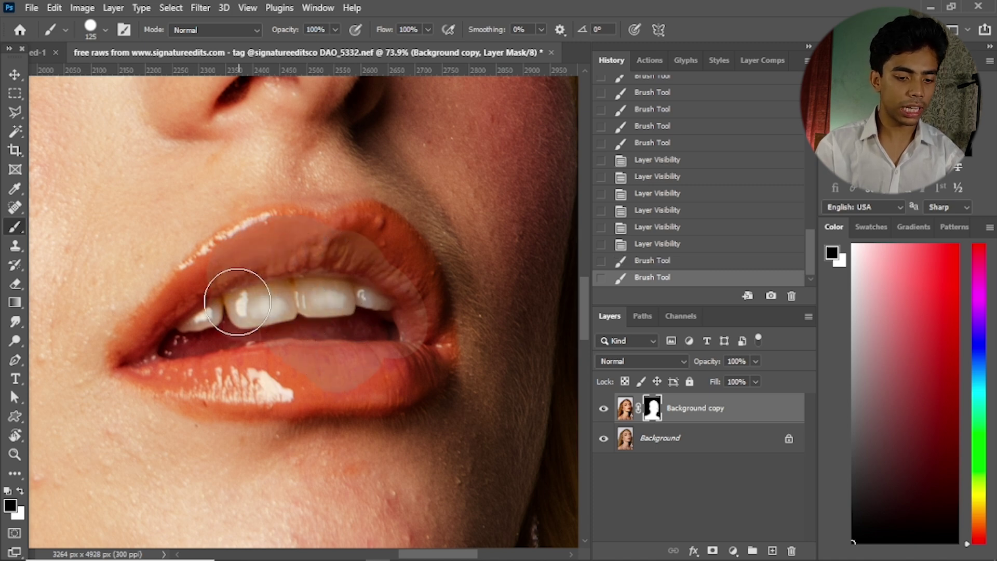
{"action": "left_click_drag", "start_coordinate": [237, 301], "coordinate": [260, 278]}
{"action": "scroll", "coordinate": [254, 270], "scroll_direction": "up", "scroll_amount": 3}
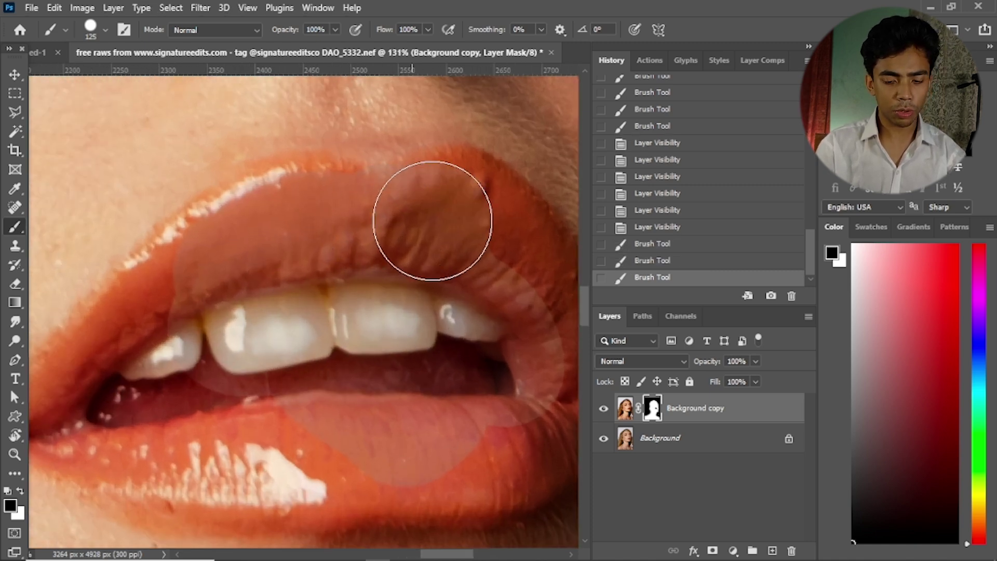
{"action": "left_click_drag", "start_coordinate": [432, 220], "coordinate": [445, 249]}
Reduce the brush to size 40 and paint black on the mask along the edges of the upper and lower lips.
{"action": "key", "text": "bracketright"}
{"action": "key", "text": "bracketright"}
{"action": "key", "text": "bracketleft"}
{"action": "key", "text": "bracketleft"}
{"action": "key", "text": "bracketleft"}
{"action": "key", "text": "bracketleft"}
{"action": "key", "text": "bracketleft"}
{"action": "key", "text": "bracketleft"}
{"action": "key", "text": "bracketleft"}
{"action": "key", "text": "bracketleft"}
{"action": "key", "text": "bracketleft"}
{"action": "key", "text": "bracketleft"}
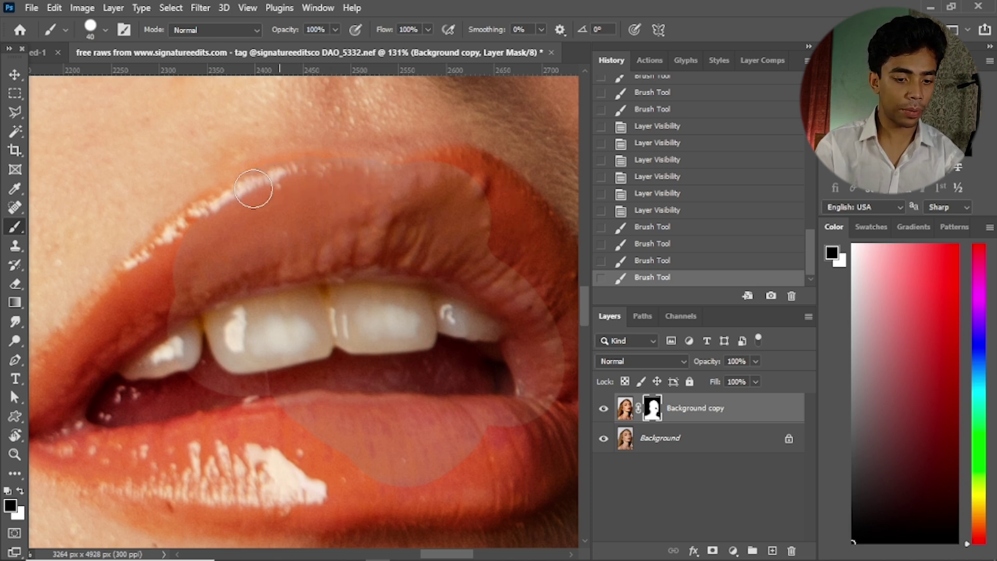
{"action": "left_click_drag", "start_coordinate": [253, 189], "coordinate": [127, 286]}
{"action": "left_click_drag", "start_coordinate": [130, 276], "coordinate": [238, 223]}
{"action": "mouse_move", "coordinate": [476, 106]}
{"action": "left_mouse_down"}
{"action": "mouse_move", "coordinate": [414, 110]}
{"action": "mouse_move", "coordinate": [253, 211]}
{"action": "mouse_move", "coordinate": [193, 420]}
{"action": "mouse_move", "coordinate": [205, 353]}
{"action": "mouse_move", "coordinate": [191, 300]}
{"action": "mouse_move", "coordinate": [144, 330]}
{"action": "mouse_move", "coordinate": [176, 411]}
{"action": "left_mouse_up"}
{"action": "mouse_move", "coordinate": [581, 421]}
{"action": "left_mouse_down"}
{"action": "mouse_move", "coordinate": [479, 319]}
{"action": "mouse_move", "coordinate": [313, 309]}
{"action": "left_mouse_up"}
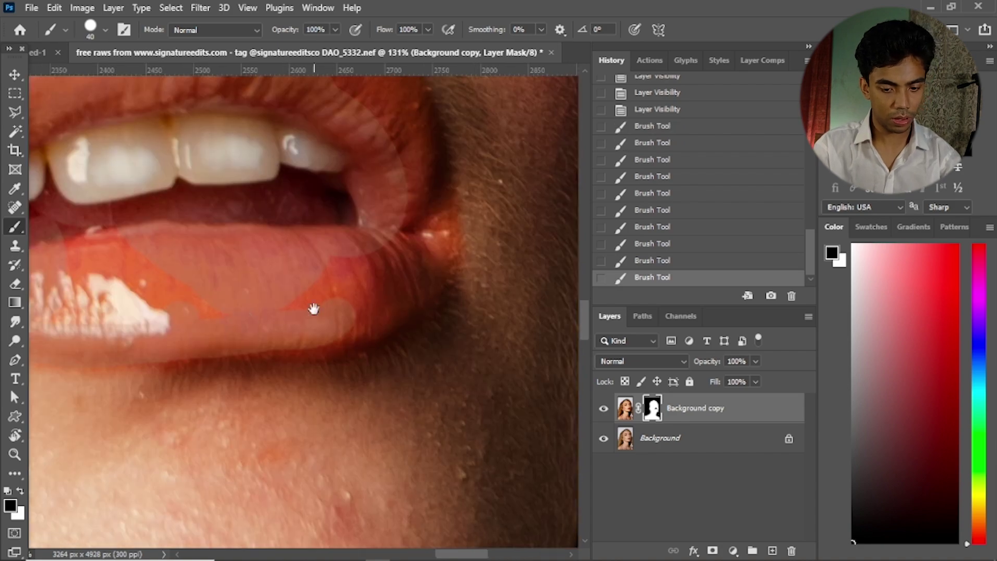
{"action": "mouse_move", "coordinate": [171, 337]}
{"action": "left_mouse_down"}
{"action": "mouse_move", "coordinate": [364, 327]}
{"action": "mouse_move", "coordinate": [446, 244]}
{"action": "left_mouse_up"}
{"action": "left_click_drag", "start_coordinate": [265, 329], "coordinate": [272, 443]}
{"action": "left_click_drag", "start_coordinate": [312, 119], "coordinate": [421, 229]}
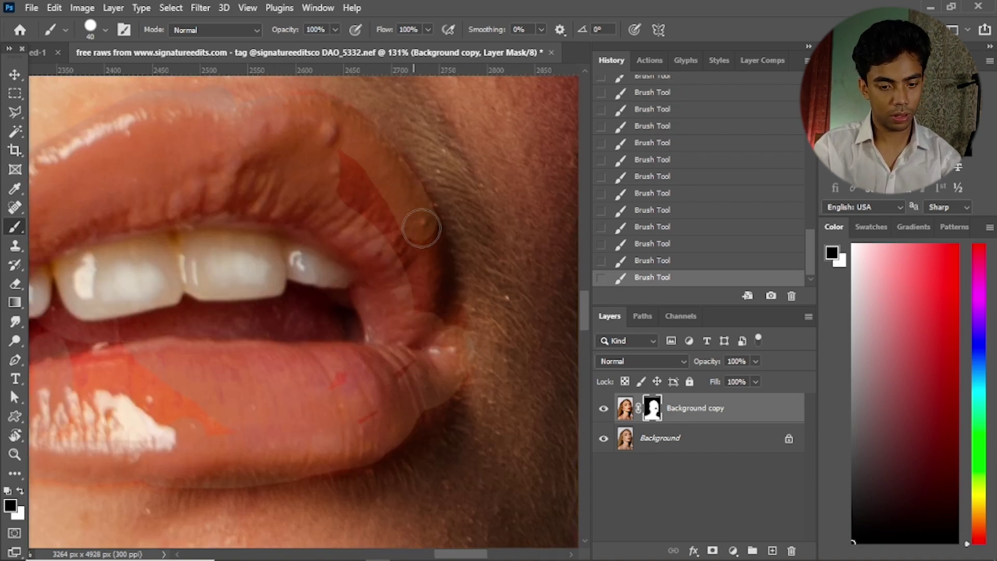
Enlarge the brush to size 60 and mask out the remaining saturated red areas of the lips.
{"action": "key", "text": "]"}
{"action": "key", "text": "]"}
{"action": "left_click_drag", "start_coordinate": [363, 171], "coordinate": [420, 296]}
{"action": "scroll", "coordinate": [311, 402], "scroll_direction": "left", "scroll_amount": 3}
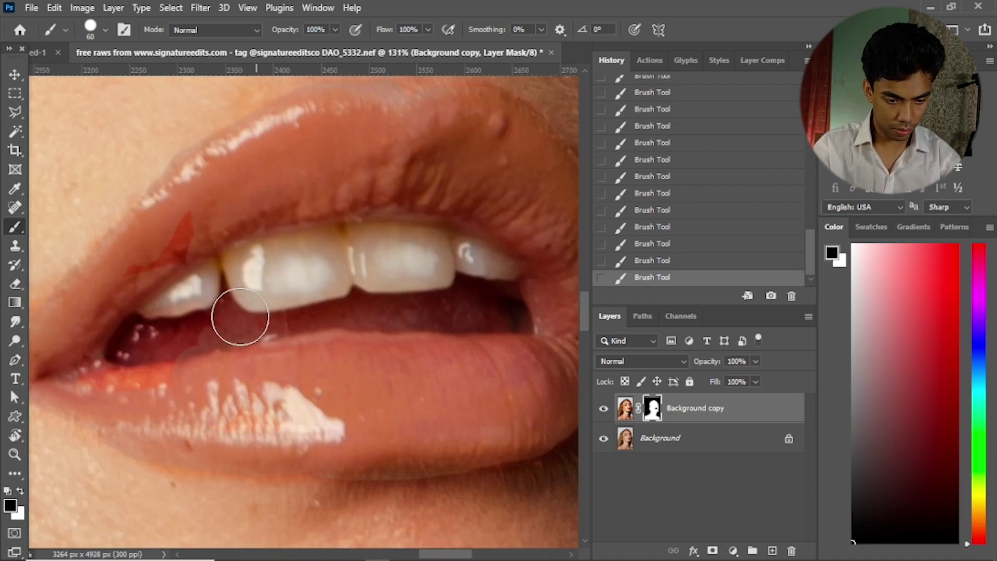
Lower the brush flow to 30% and opacity to 24%, and blend the mask edge around the outer corner of the lips.
{"action": "scroll", "coordinate": [296, 301], "scroll_direction": "down", "scroll_amount": 3}
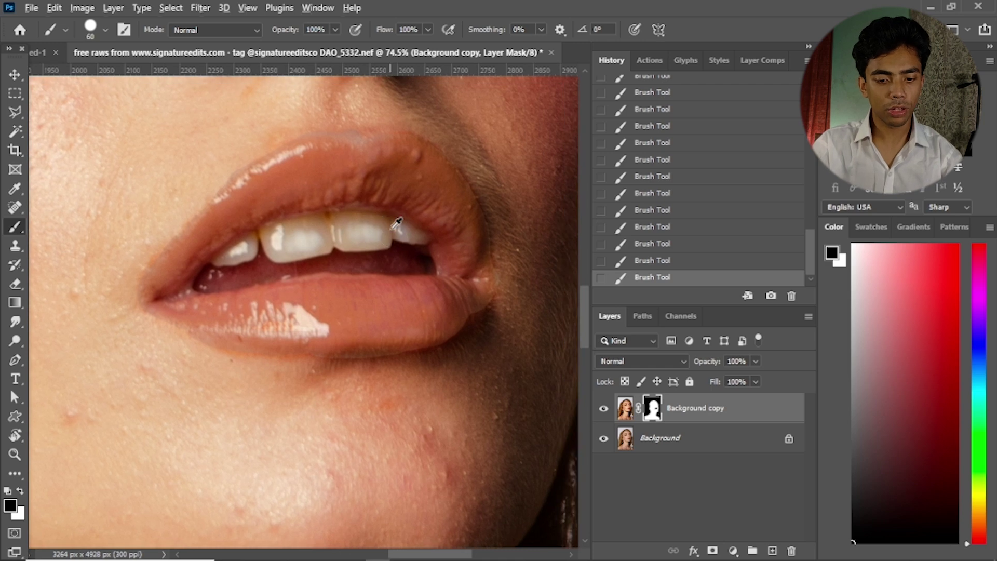
{"action": "scroll", "coordinate": [396, 222], "scroll_direction": "down", "scroll_amount": 2}
{"action": "scroll", "coordinate": [434, 300], "scroll_direction": "up", "scroll_amount": 3}
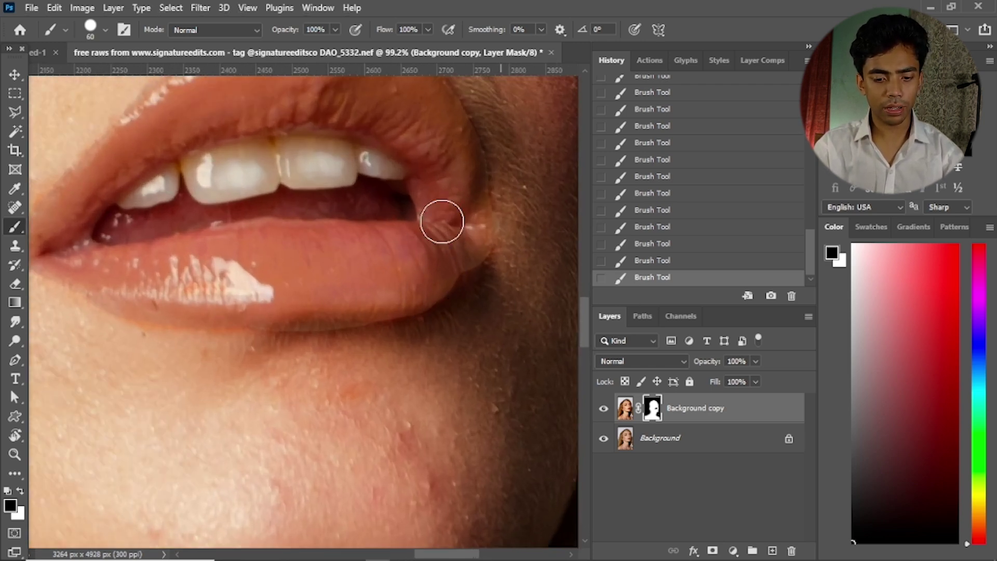
{"action": "scroll", "coordinate": [415, 290], "scroll_direction": "up", "scroll_amount": 2}
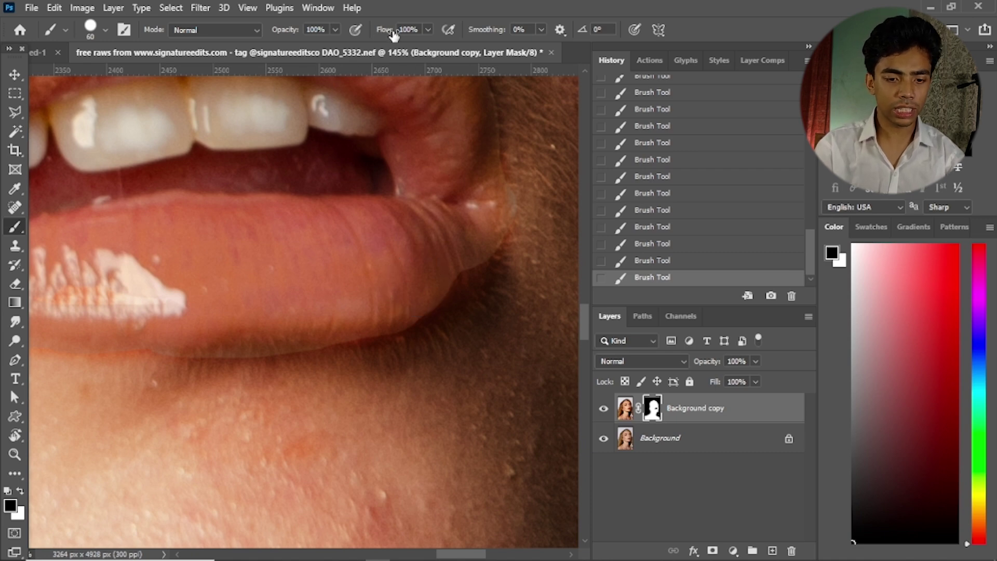
{"action": "left_click_drag", "start_coordinate": [384, 35], "coordinate": [362, 33]}
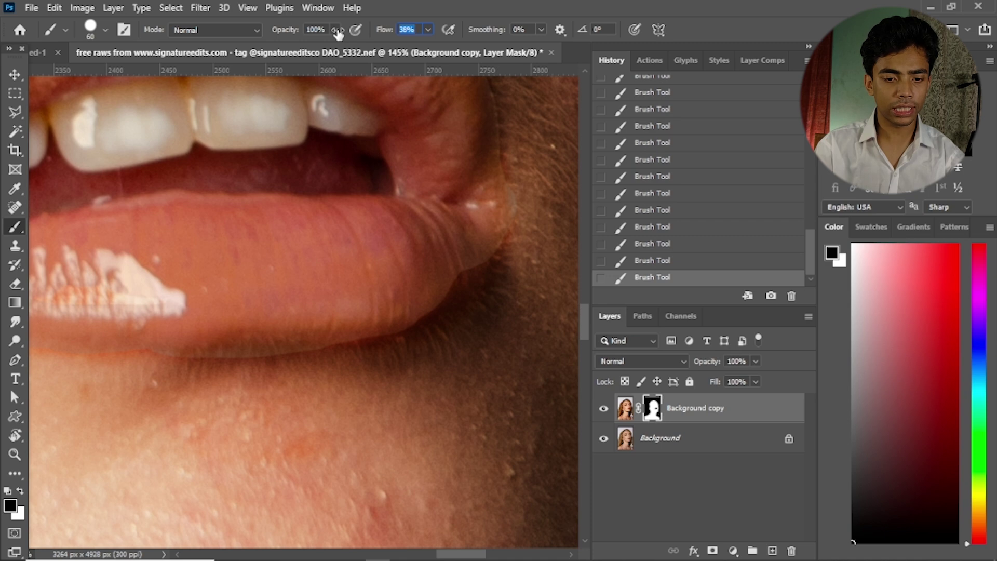
{"action": "type", "text": "30"}
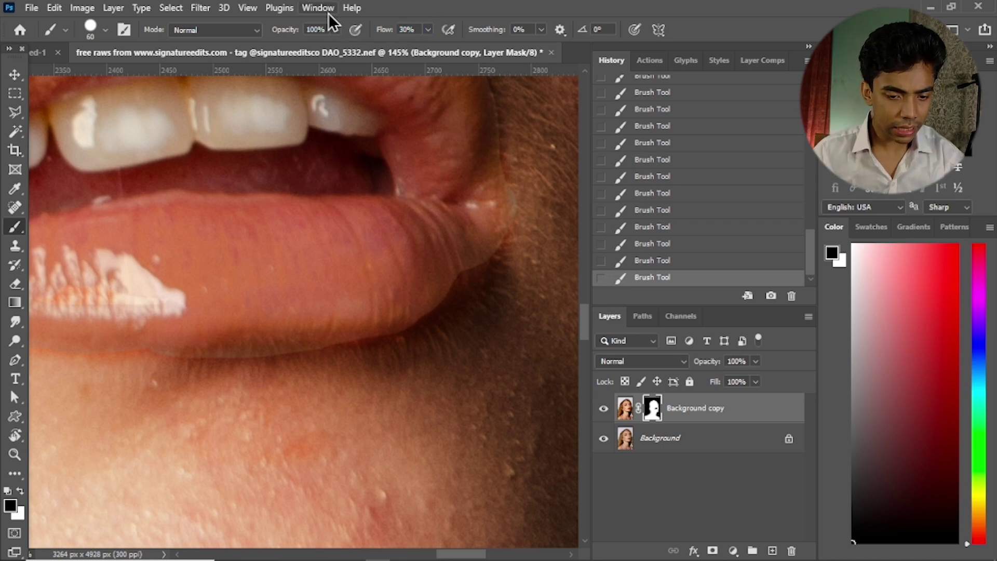
{"action": "mouse_move", "coordinate": [276, 33]}
{"action": "left_mouse_down"}
{"action": "mouse_move", "coordinate": [291, 31]}
{"action": "mouse_move", "coordinate": [264, 34]}
{"action": "left_mouse_up"}
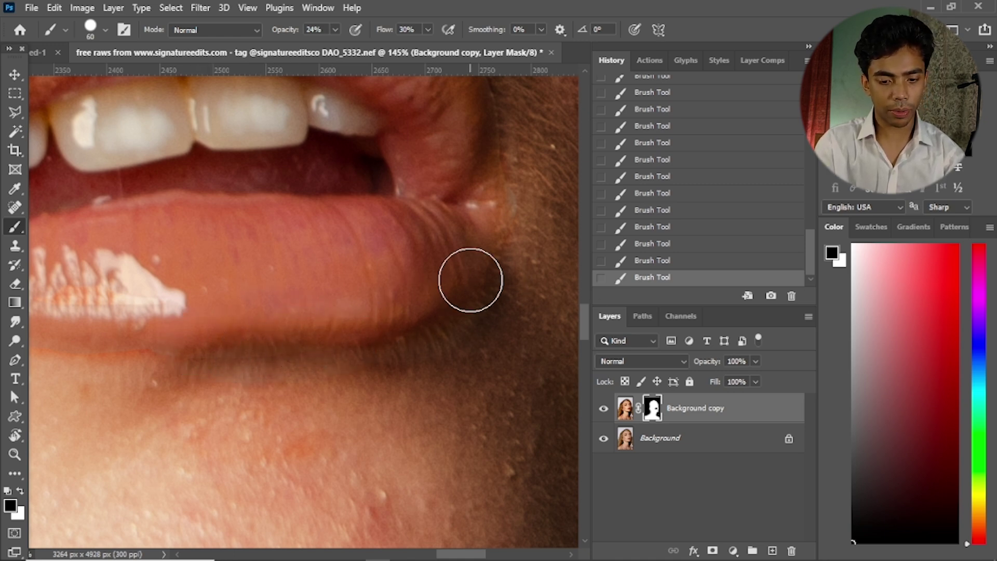
{"action": "left_click_drag", "start_coordinate": [516, 182], "coordinate": [464, 354]}
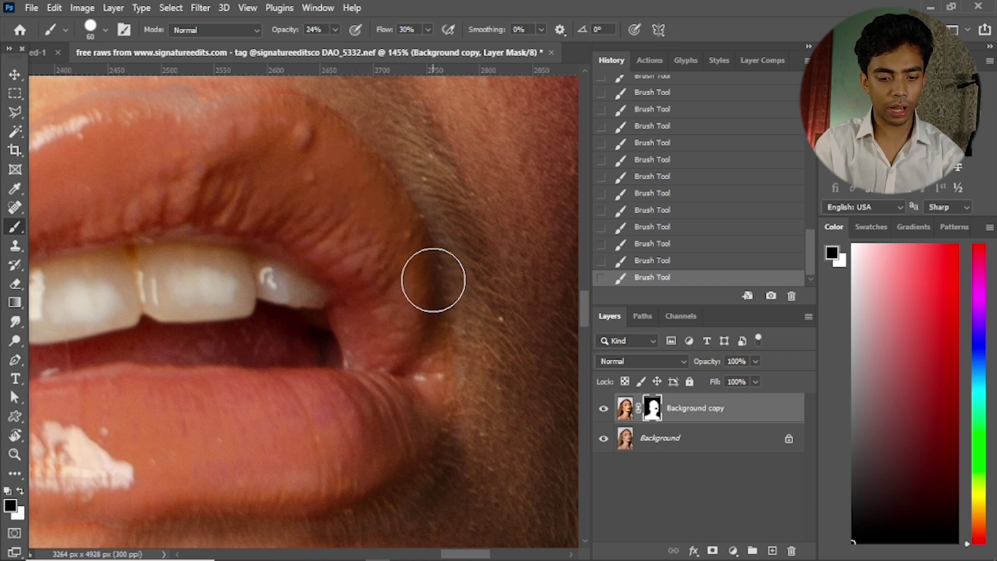
{"action": "left_click_drag", "start_coordinate": [375, 207], "coordinate": [487, 334]}
Toggle the Background copy layer's visibility off and on twice to compare the lip masking with the original across the whole portrait.
{"action": "scroll", "coordinate": [505, 309], "scroll_direction": "down", "scroll_amount": 10}
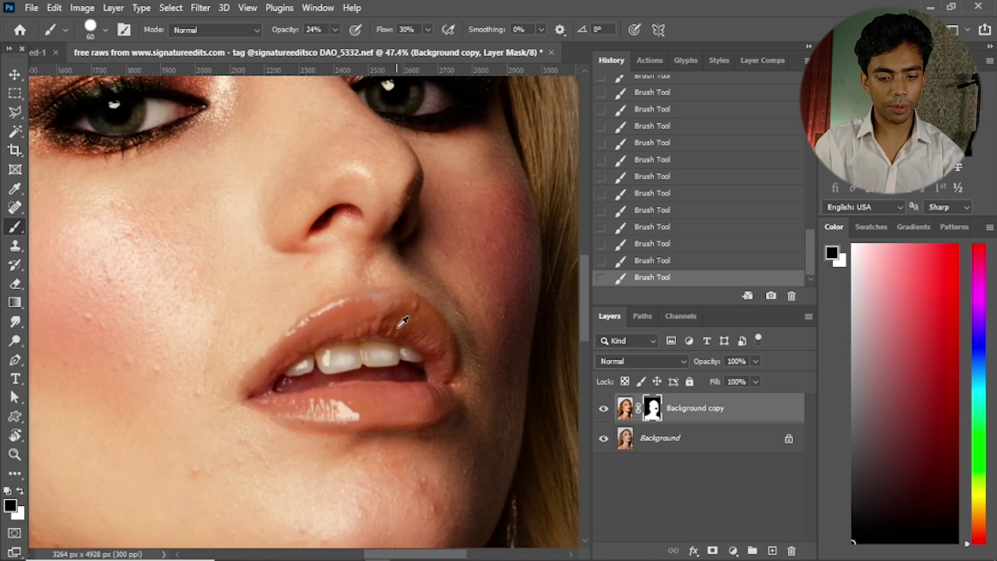
{"action": "scroll", "coordinate": [398, 335], "scroll_direction": "down", "scroll_amount": 1}
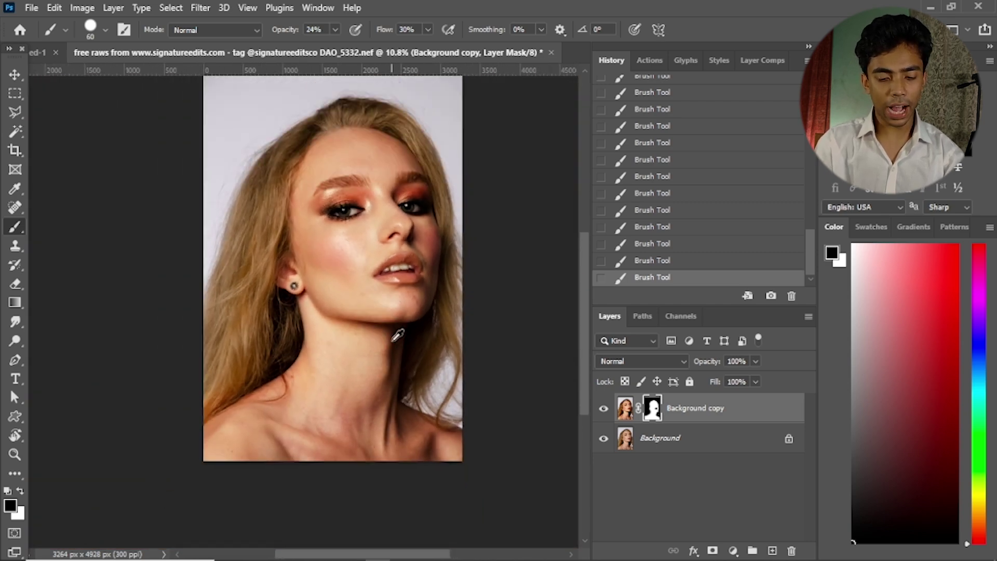
{"action": "left_click_drag", "start_coordinate": [352, 270], "coordinate": [373, 332]}
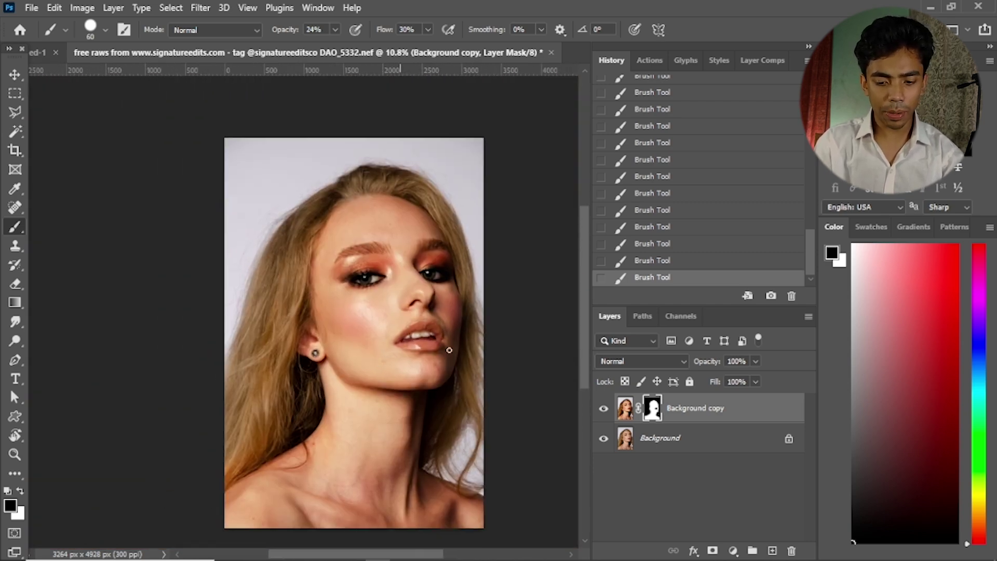
{"action": "left_click", "coordinate": [603, 409]}
{"action": "left_click", "coordinate": [602, 408]}
{"action": "scroll", "coordinate": [399, 399], "scroll_direction": "up", "scroll_amount": 1}
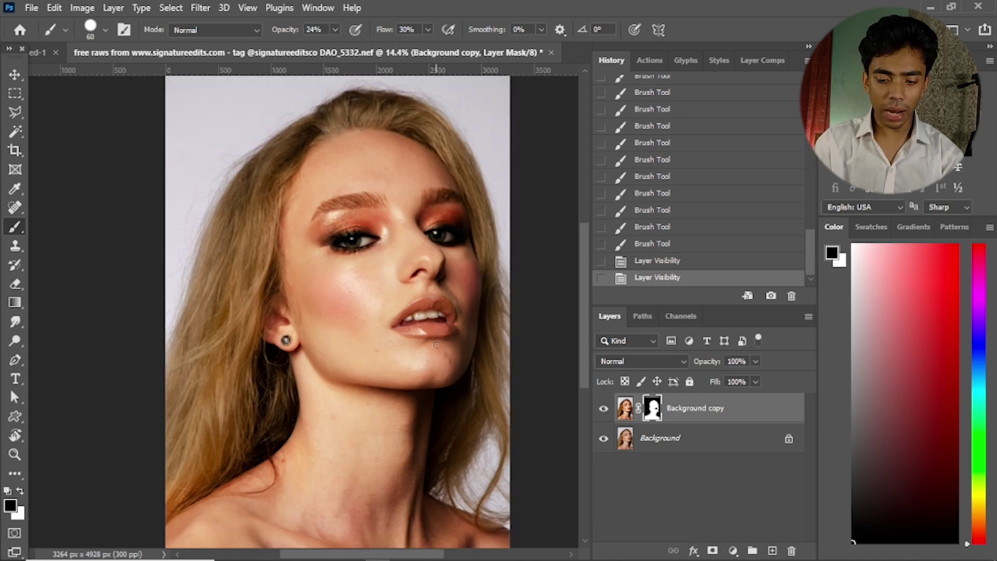
{"action": "left_click", "coordinate": [603, 410]}
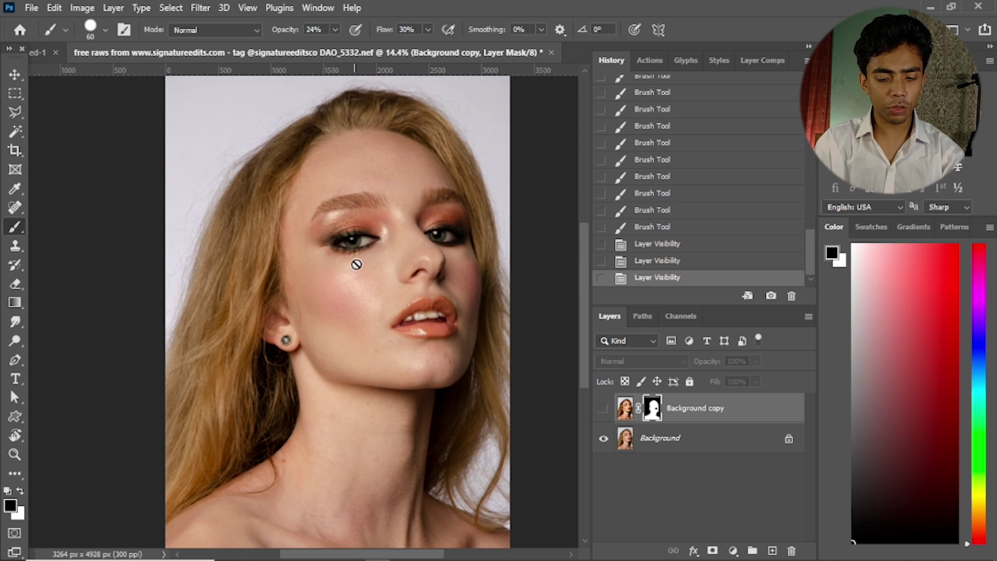
{"action": "left_click", "coordinate": [602, 409]}
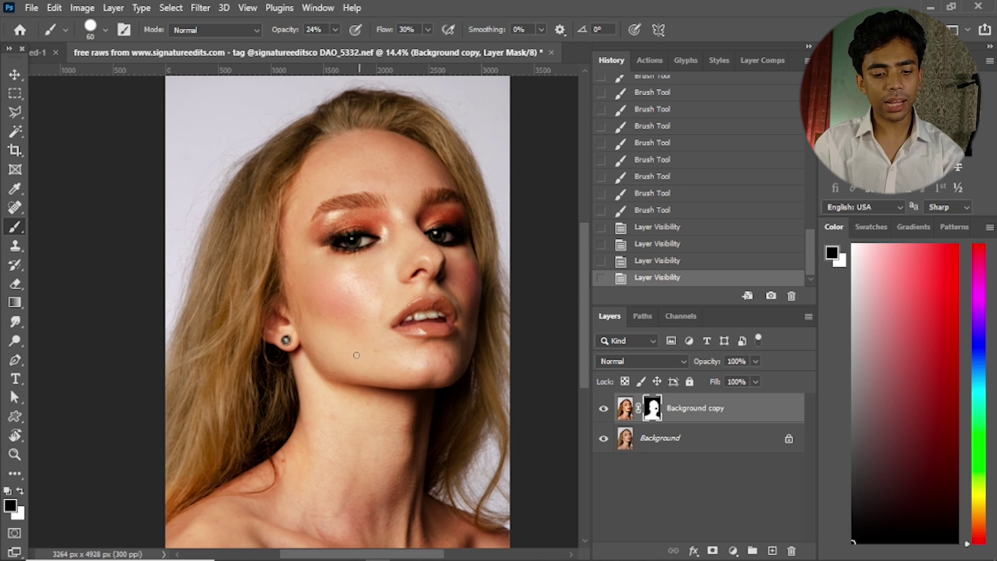
{"action": "left_click_drag", "start_coordinate": [385, 405], "coordinate": [388, 412]}
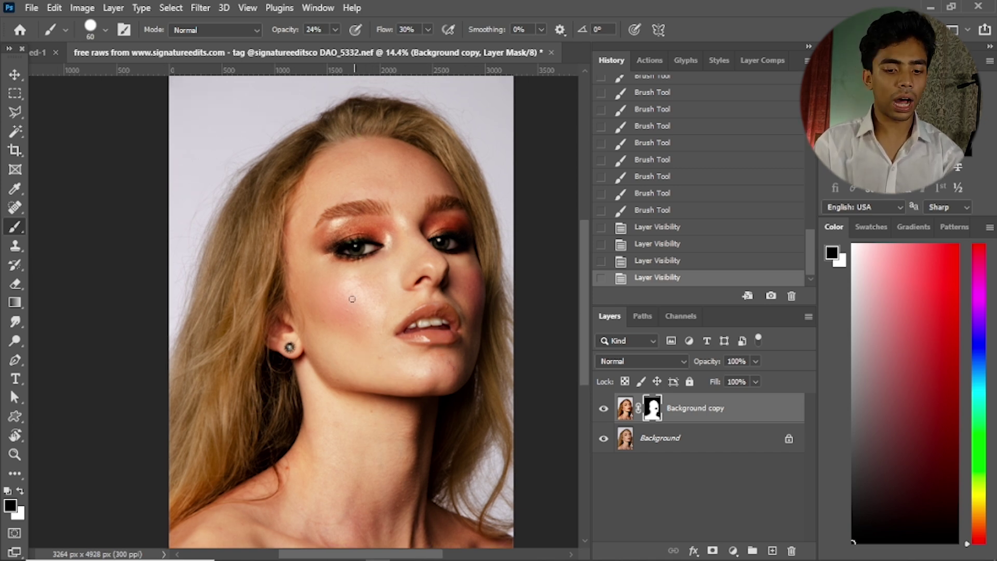
Open the mask properties of the Background copy layer and invert its layer mask so the adjustment affects the hair, lips and backdrop.
{"action": "left_click_drag", "start_coordinate": [340, 405], "coordinate": [346, 371]}
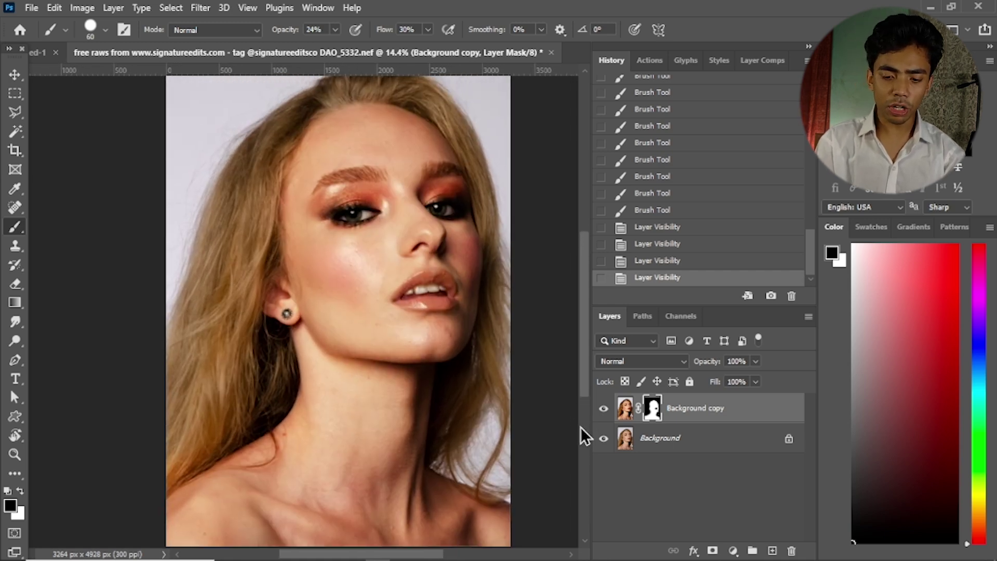
{"action": "double_click", "coordinate": [655, 415]}
{"action": "left_click_drag", "start_coordinate": [714, 28], "coordinate": [532, 96]}
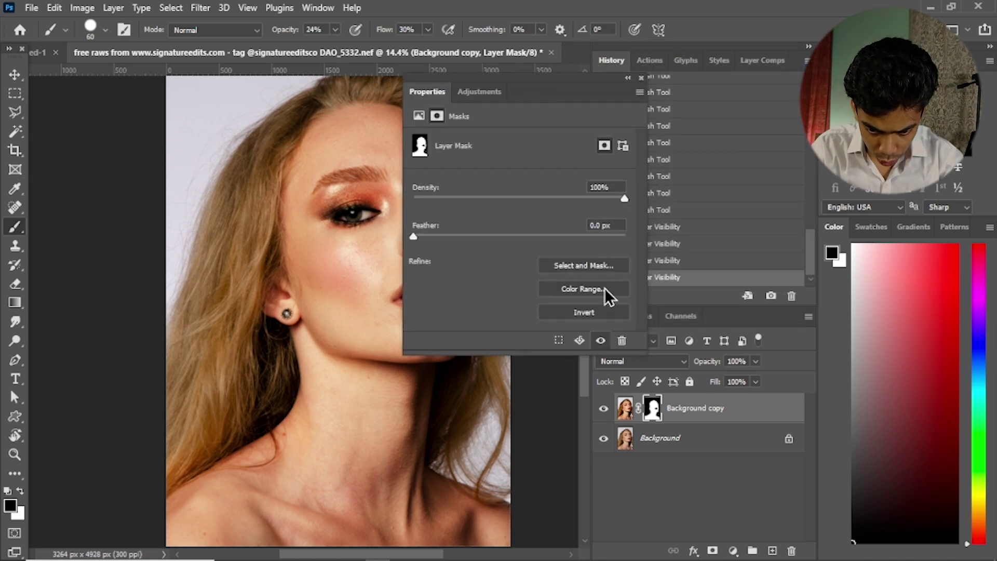
{"action": "left_click", "coordinate": [578, 312]}
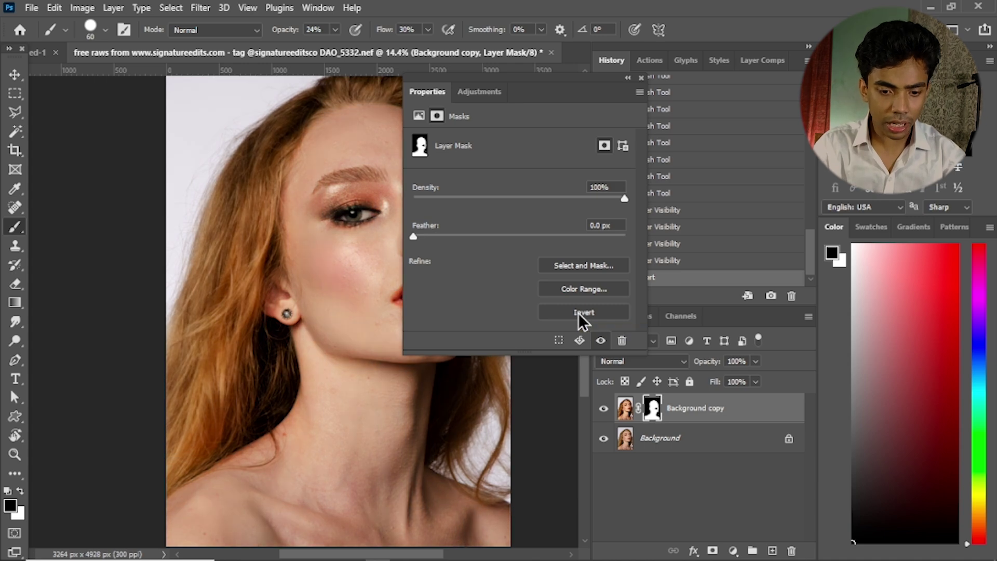
Toggle the Background copy layer's visibility off and on once to compare the inverted-mask effect with the original across the whole portrait.
{"action": "left_click_drag", "start_coordinate": [534, 95], "coordinate": [614, 7]}
{"action": "scroll", "coordinate": [288, 242], "scroll_direction": "down", "scroll_amount": 2}
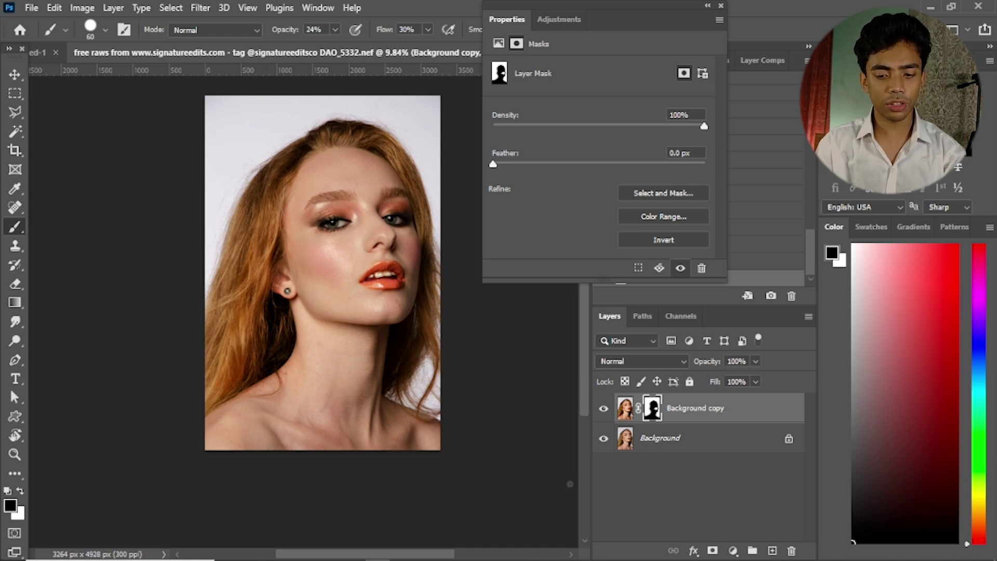
{"action": "left_click", "coordinate": [604, 410]}
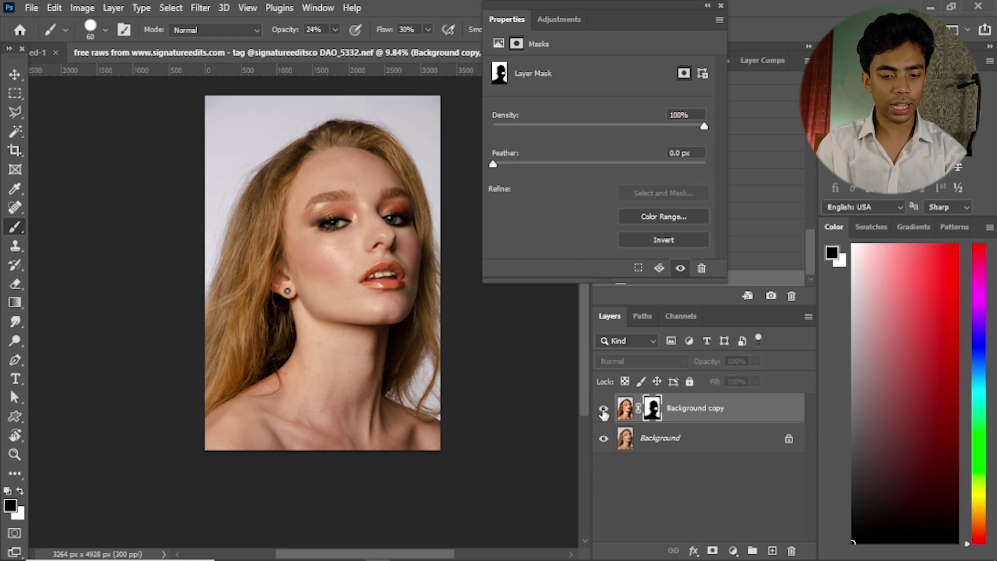
{"action": "left_click", "coordinate": [604, 410]}
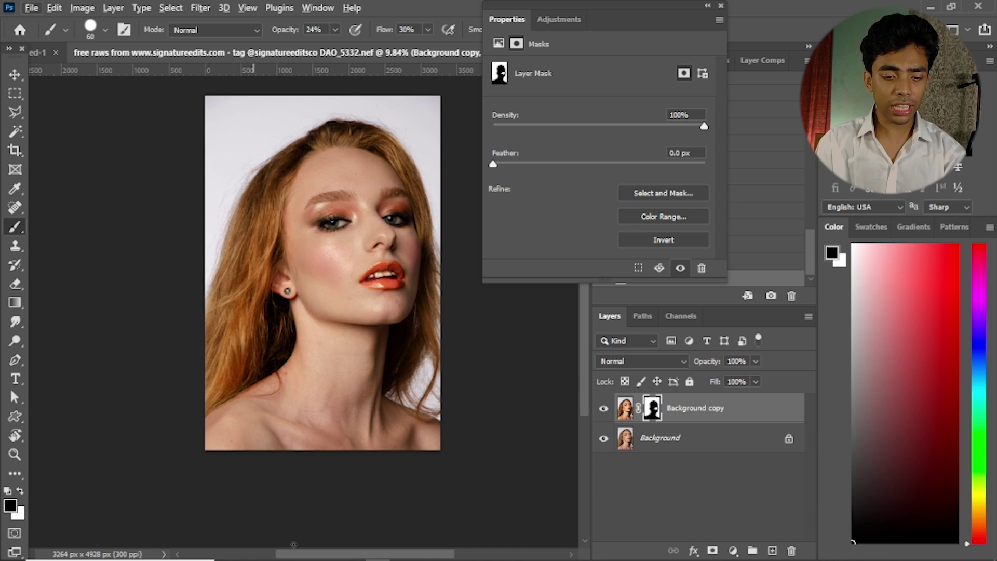
{"action": "scroll", "coordinate": [327, 342], "scroll_direction": "up", "scroll_amount": 3, "text": "alt"}
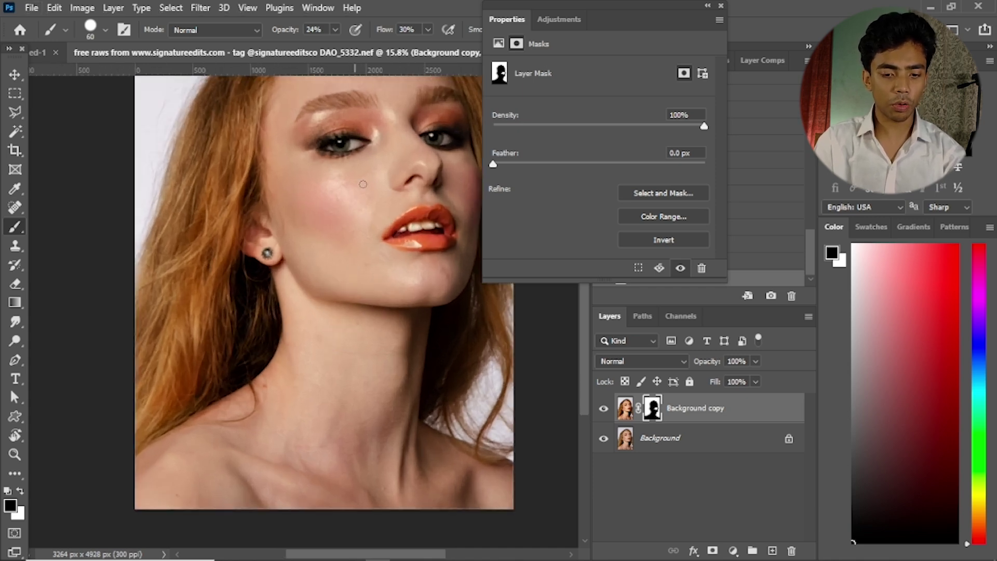
{"action": "scroll", "coordinate": [363, 184], "scroll_direction": "down", "scroll_amount": 3, "text": "alt"}
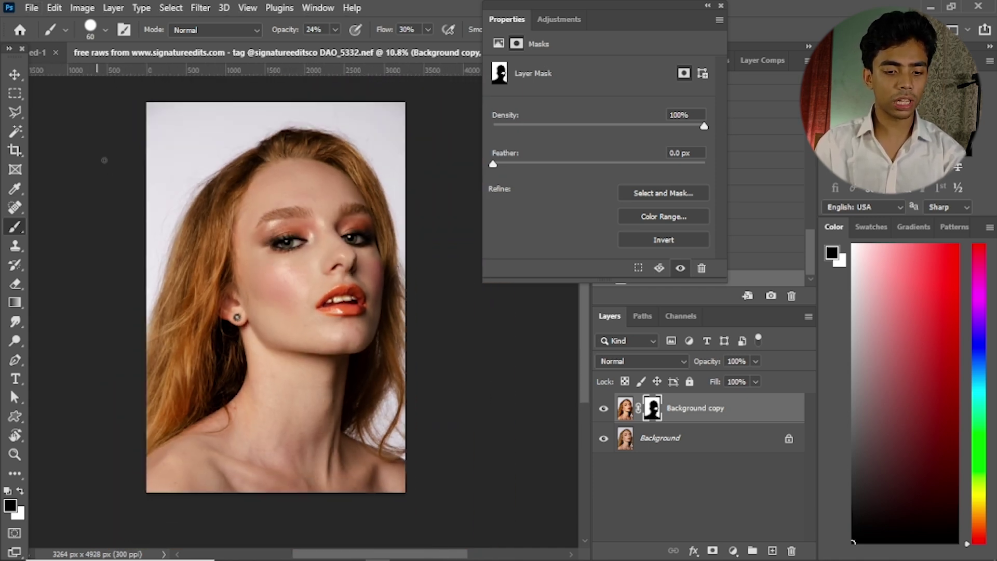